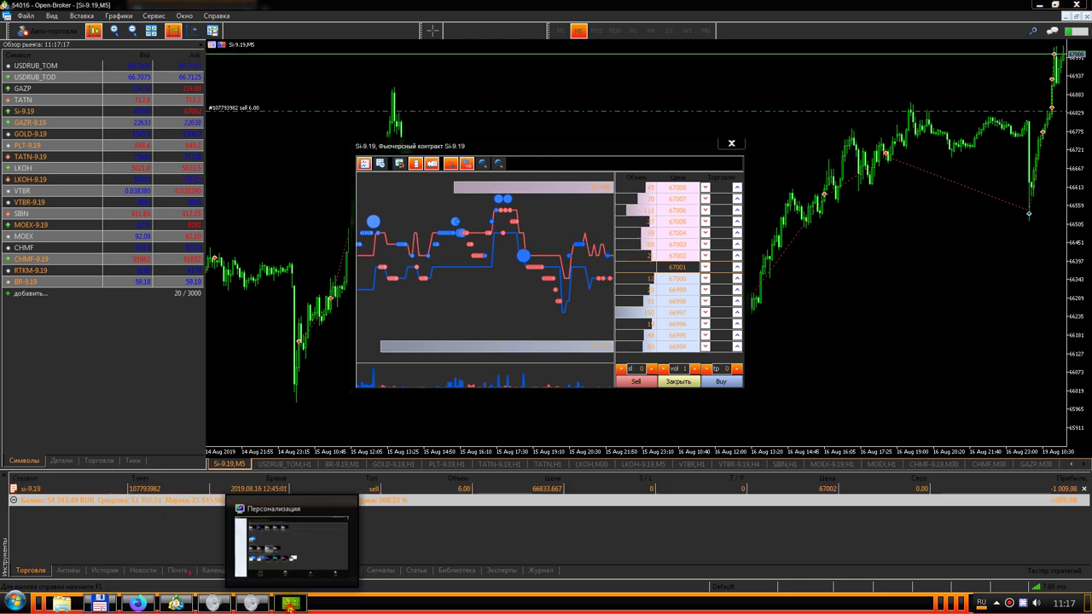
Step: Review the Windows Personalization themes, the ASUS ROG Gold page in the browser and the trading terminal, ending on the theme gallery
click(291, 603)
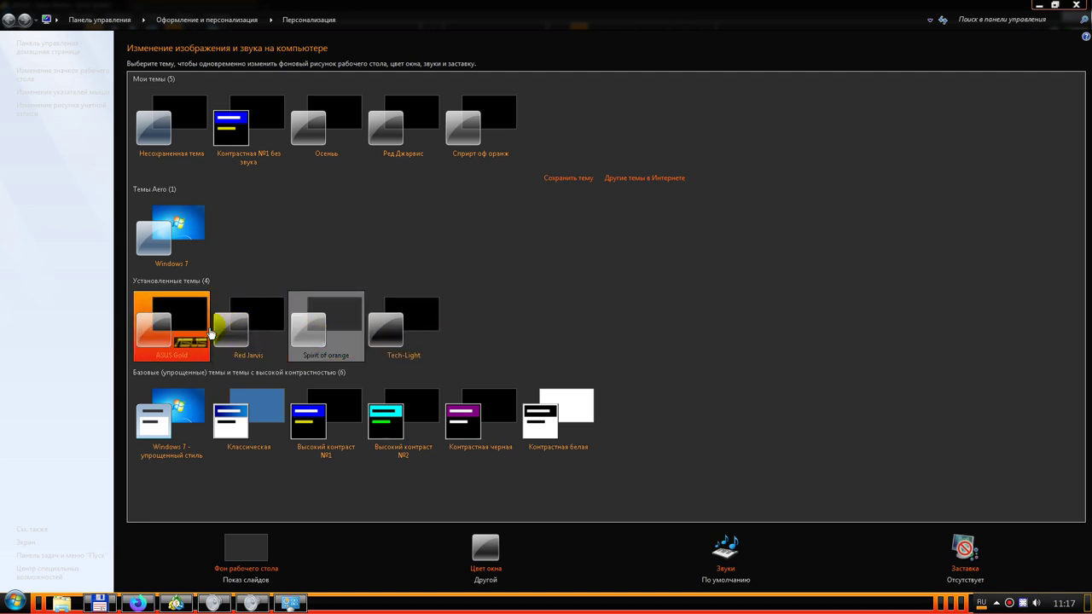
click(136, 604)
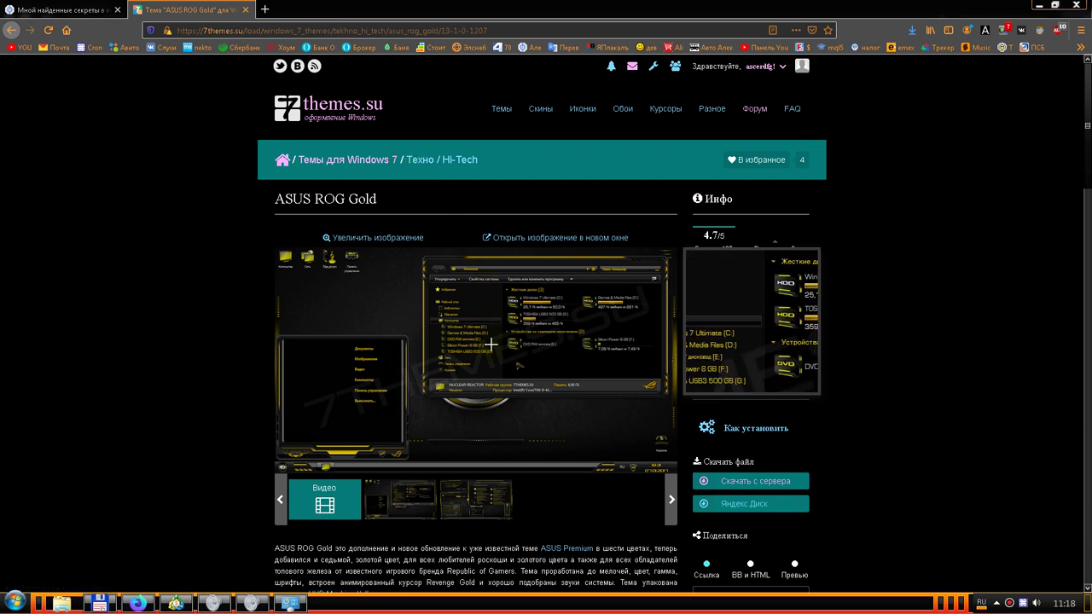
click(176, 605)
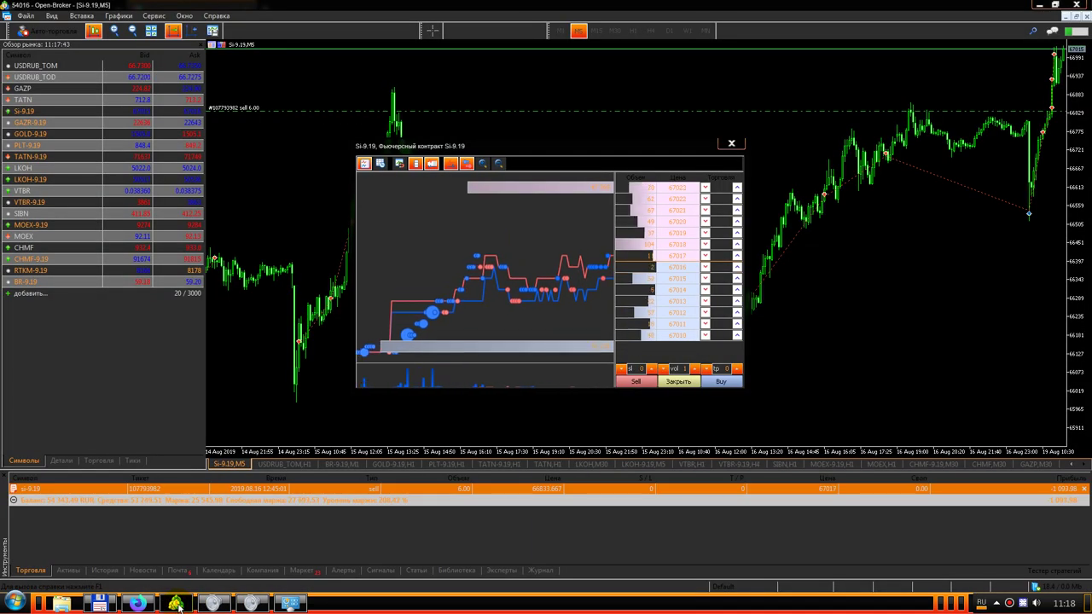
click(290, 604)
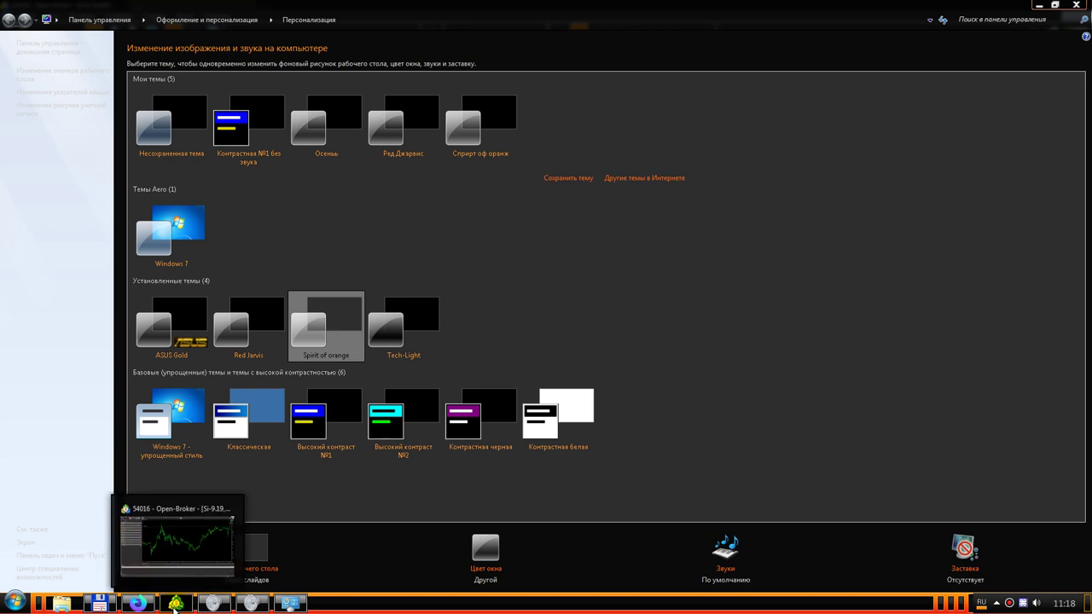
Step: Switch to the trading terminal and examine its insertable chart objects, including channels and Fibonacci tools, under the orange theme
click(182, 606)
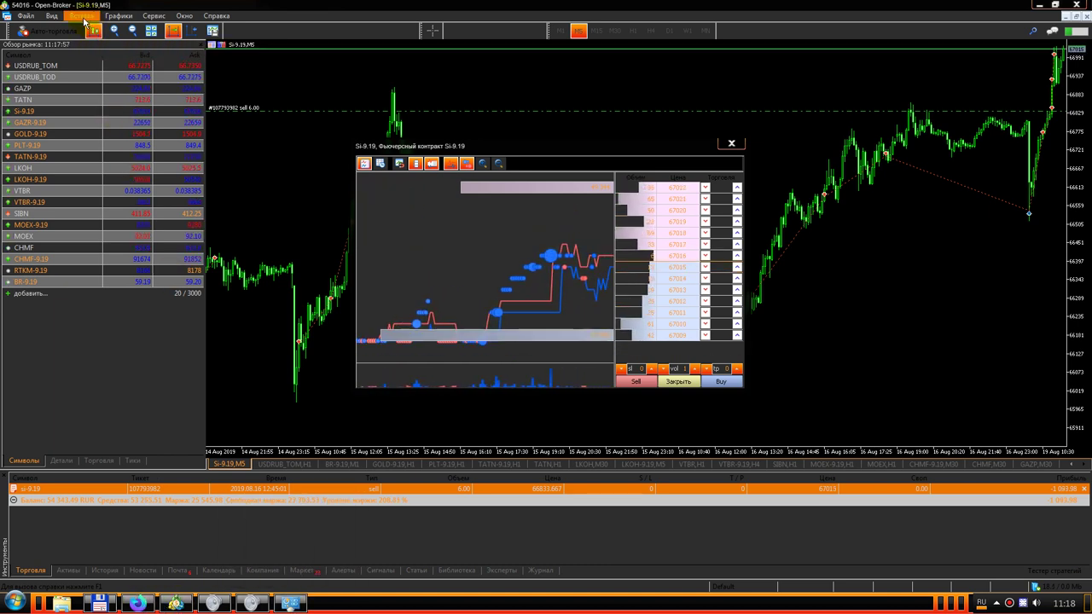
click(82, 16)
mouse_move(96, 41)
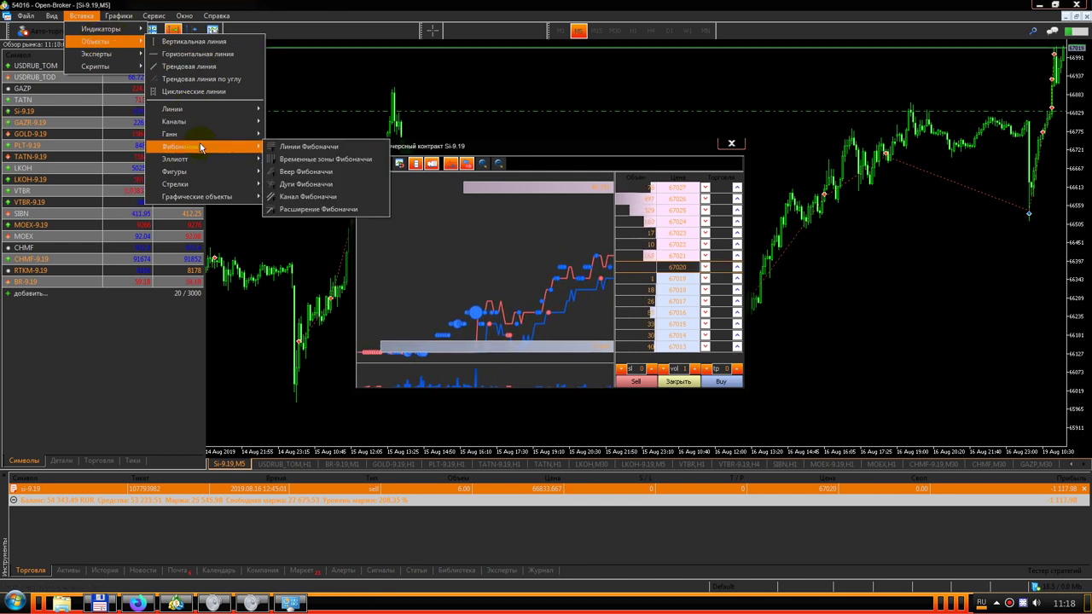
mouse_move(201, 127)
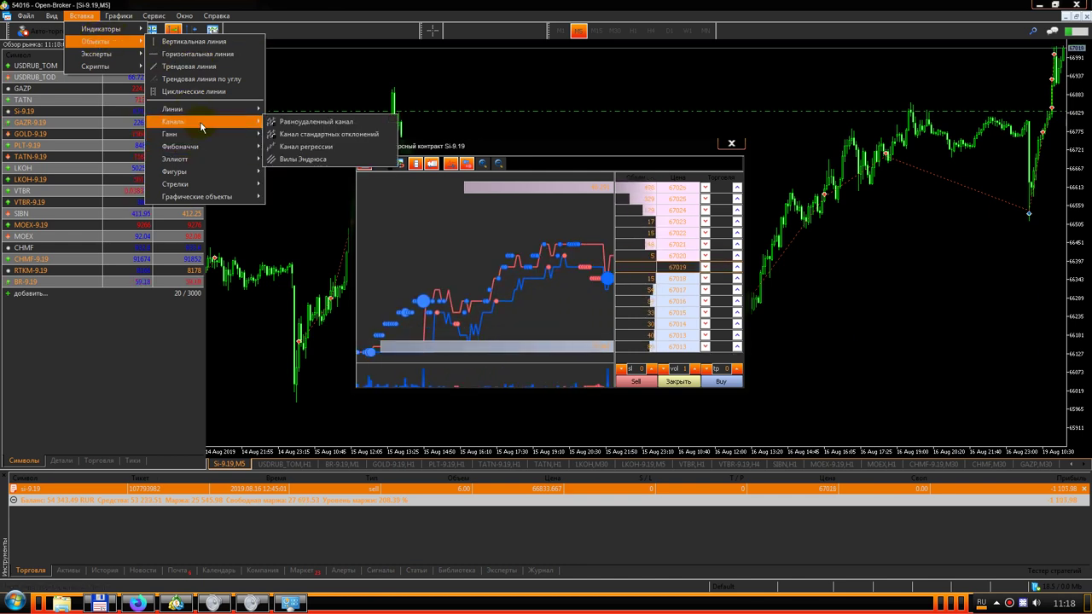
click(82, 16)
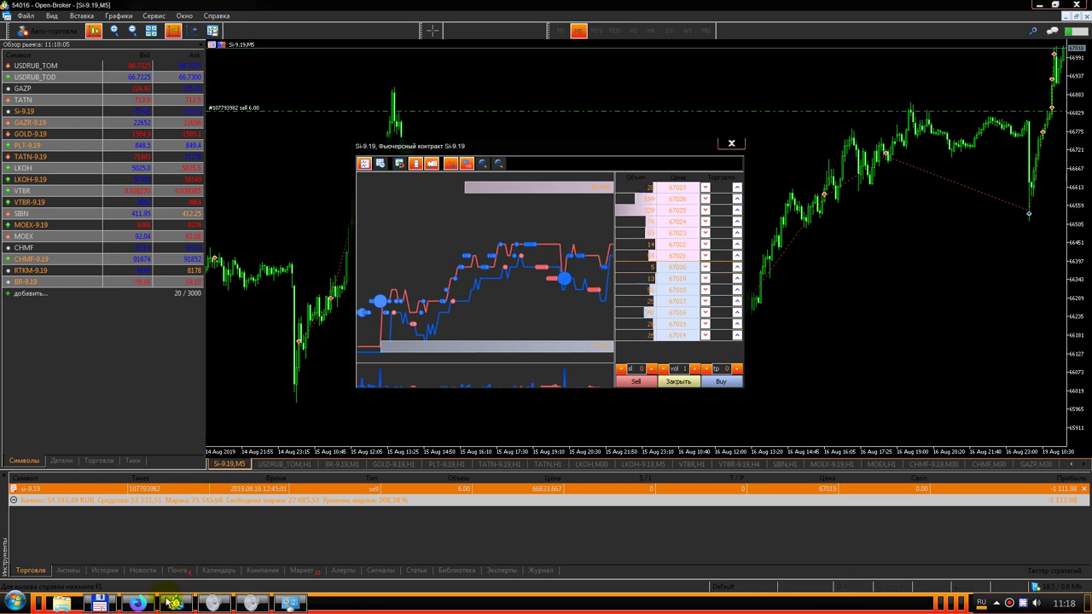
Step: Apply the installed Red Jarvis theme in Windows Personalization and switch to the trading terminal
click(291, 604)
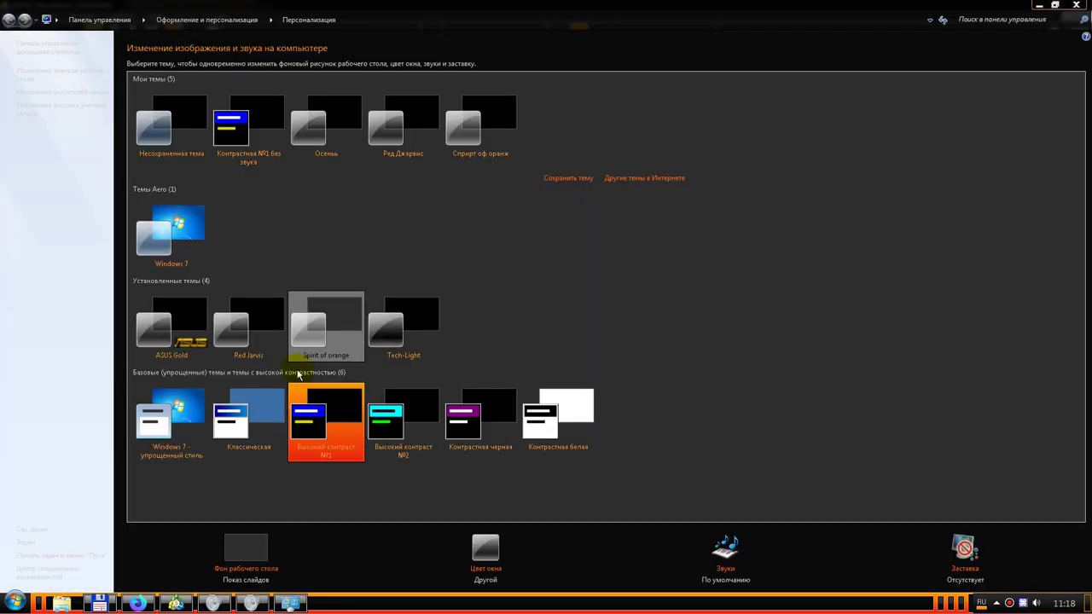
click(264, 332)
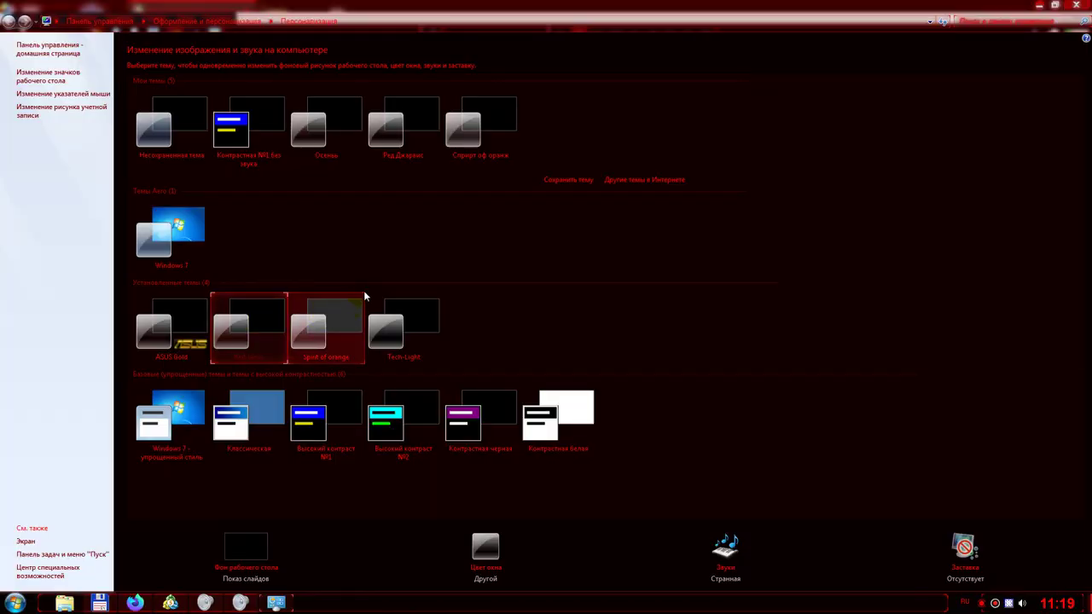
click(44, 98)
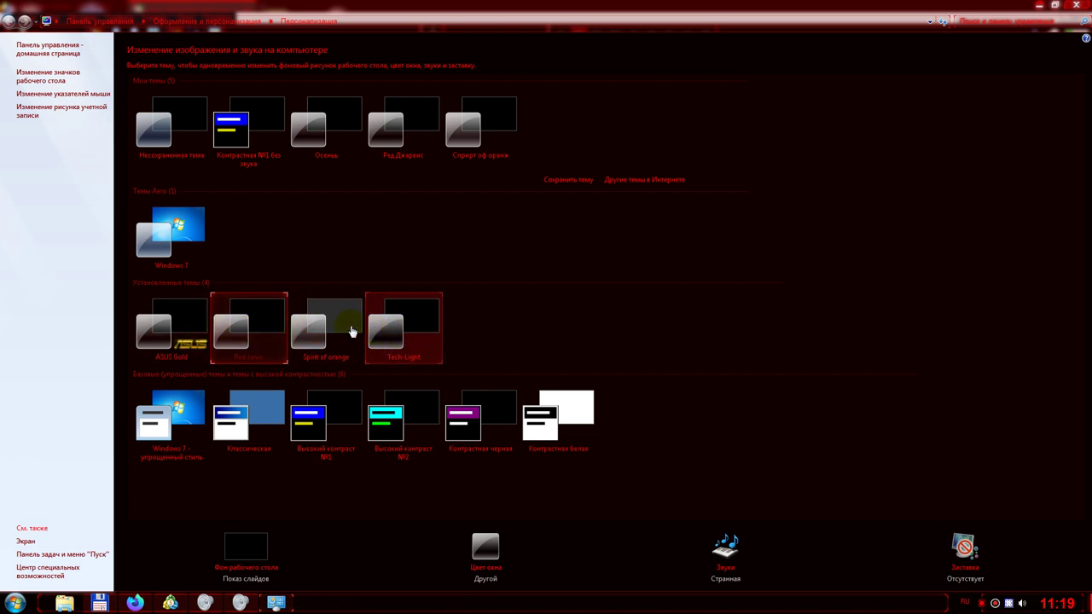
click(172, 603)
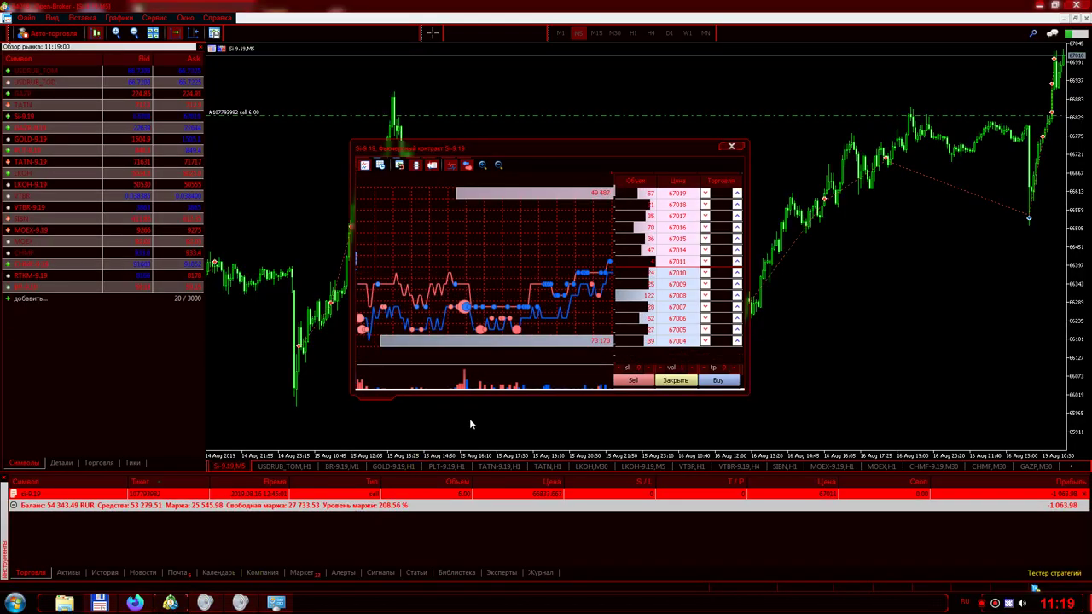
Step: Examine the account line and the minute and hour timeframe options of the Si-9.19 chart under the Red Jarvis theme
click(452, 505)
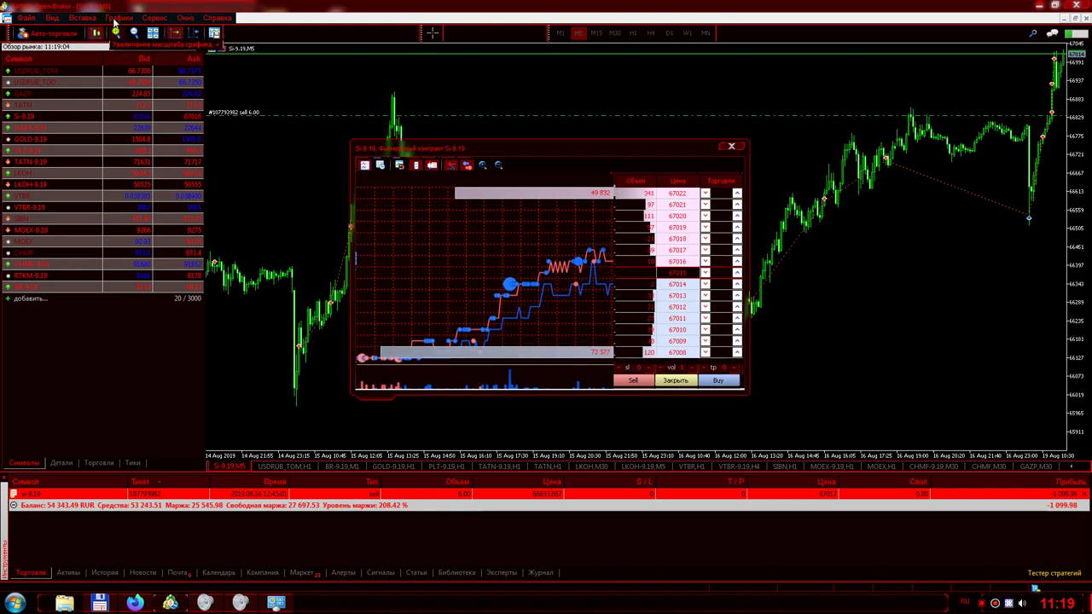
click(115, 18)
mouse_move(225, 132)
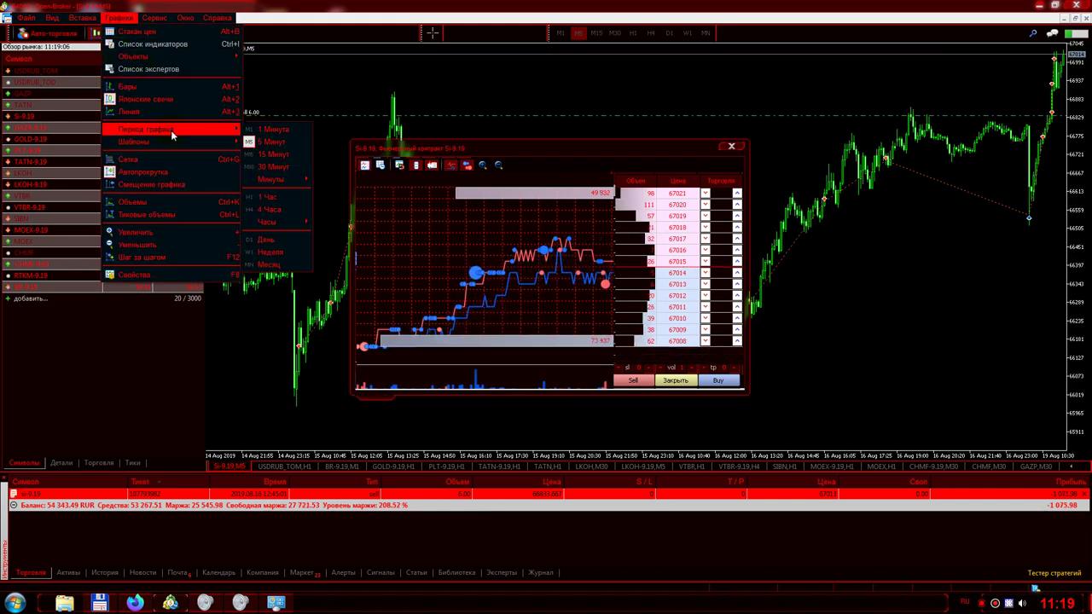
mouse_move(284, 180)
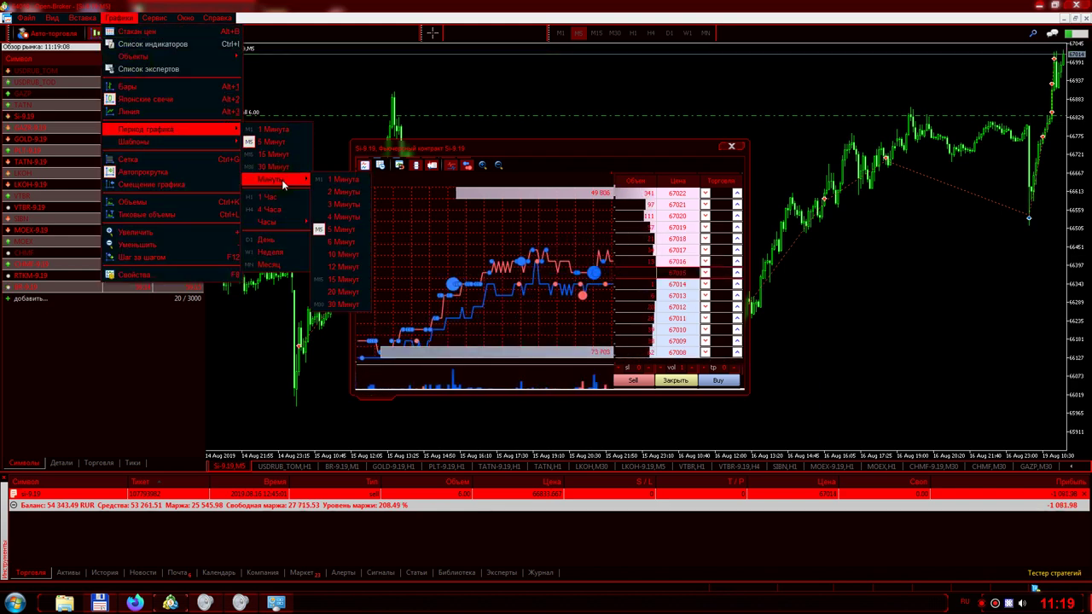
mouse_move(286, 222)
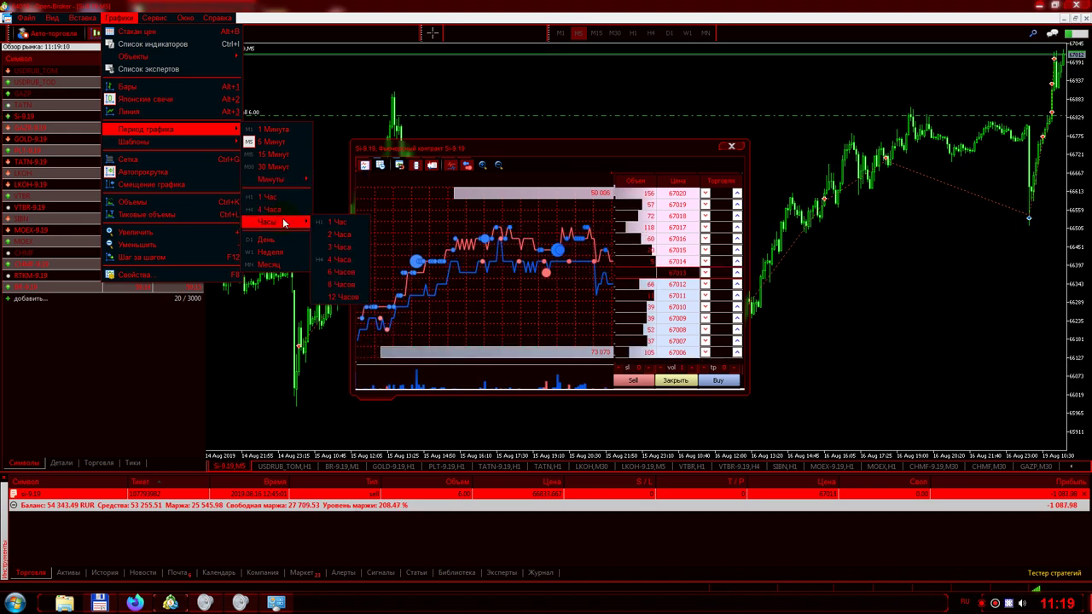
click(244, 6)
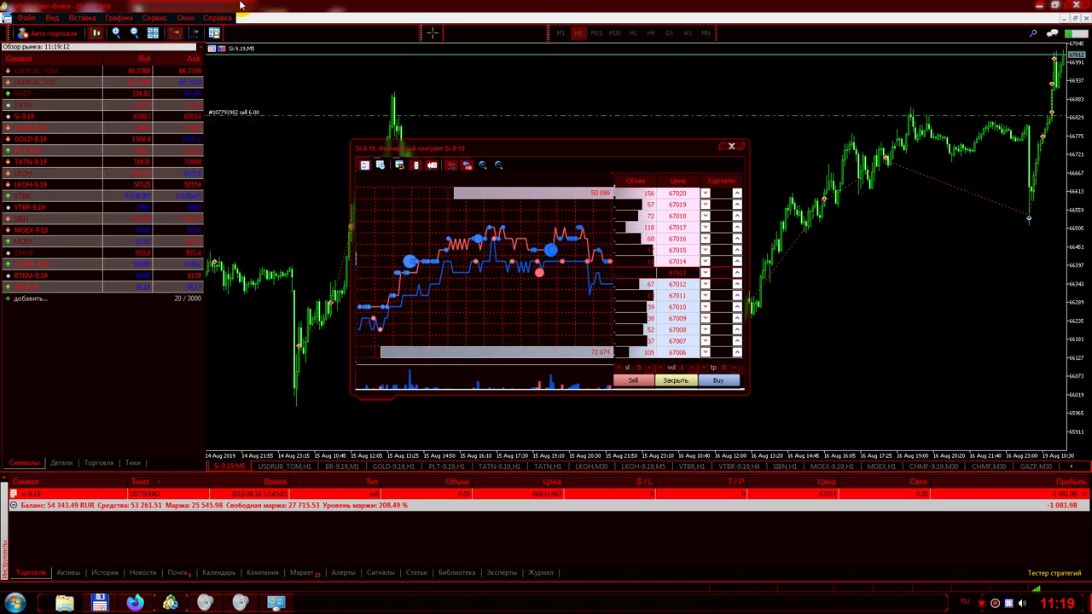
Step: Apply the installed Tech-Light theme in Windows Personalization and switch to the trading terminal
click(243, 603)
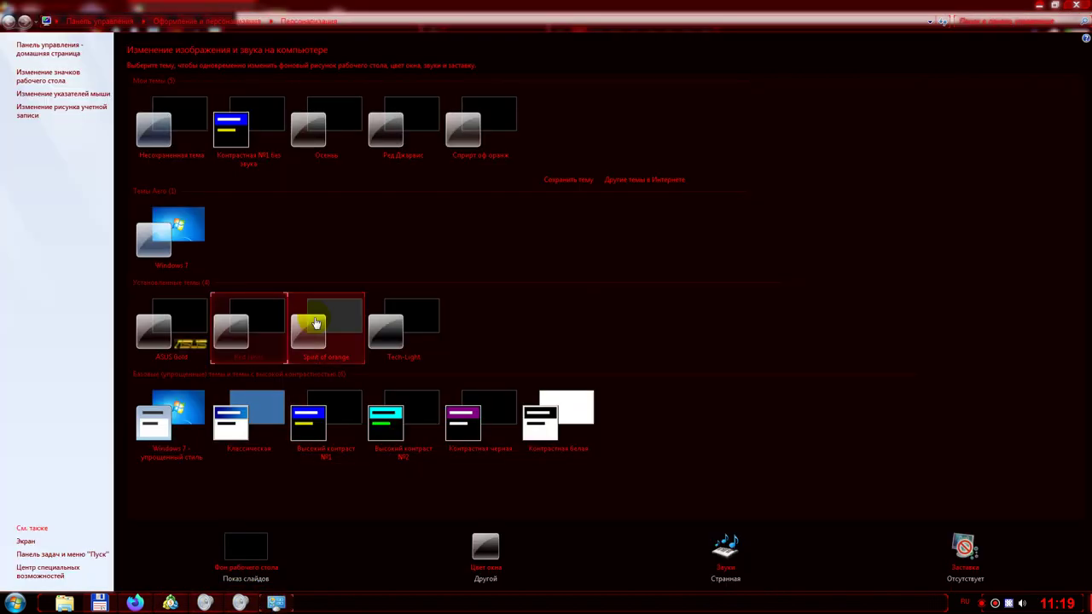
click(419, 330)
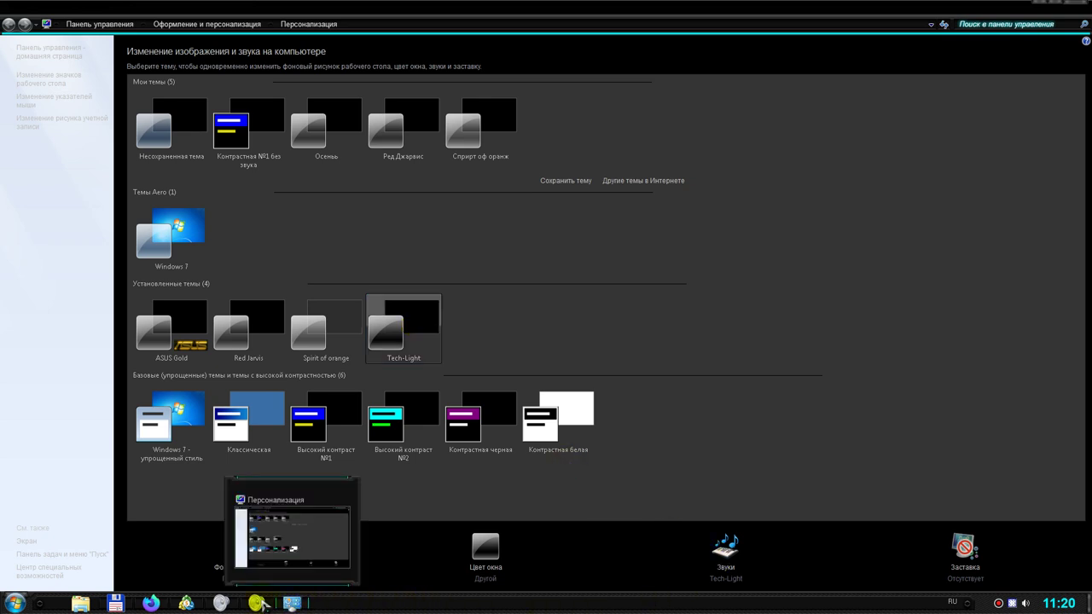
click(187, 604)
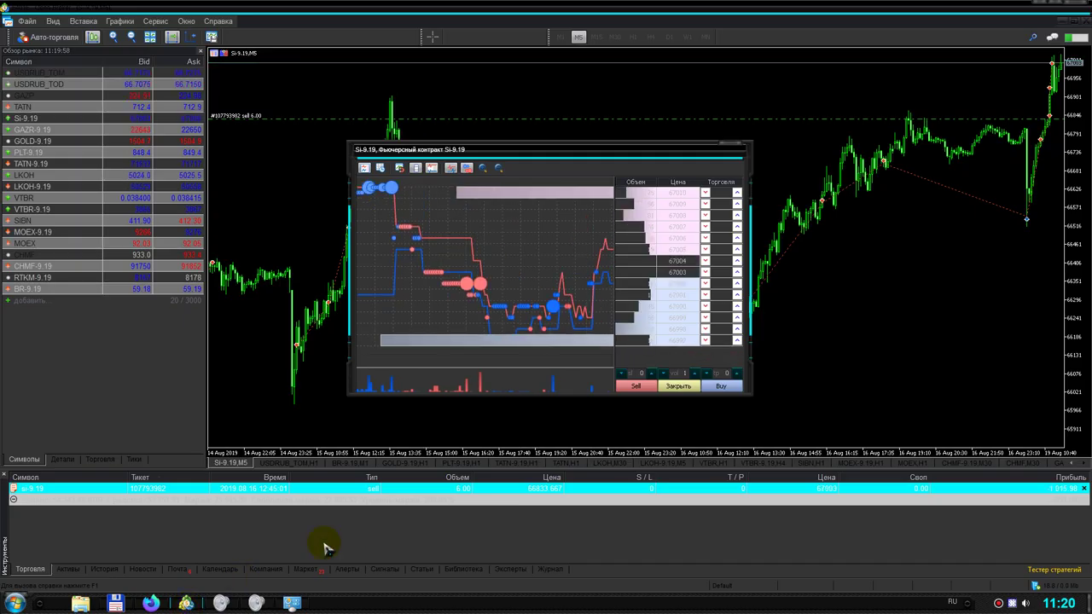
Step: Look at the open position and the GOLD-9.19, PLT-9.19 and TATN-9.19 charts under the Tech-Light theme, ending on GOLD-9.19
click(429, 499)
click(413, 490)
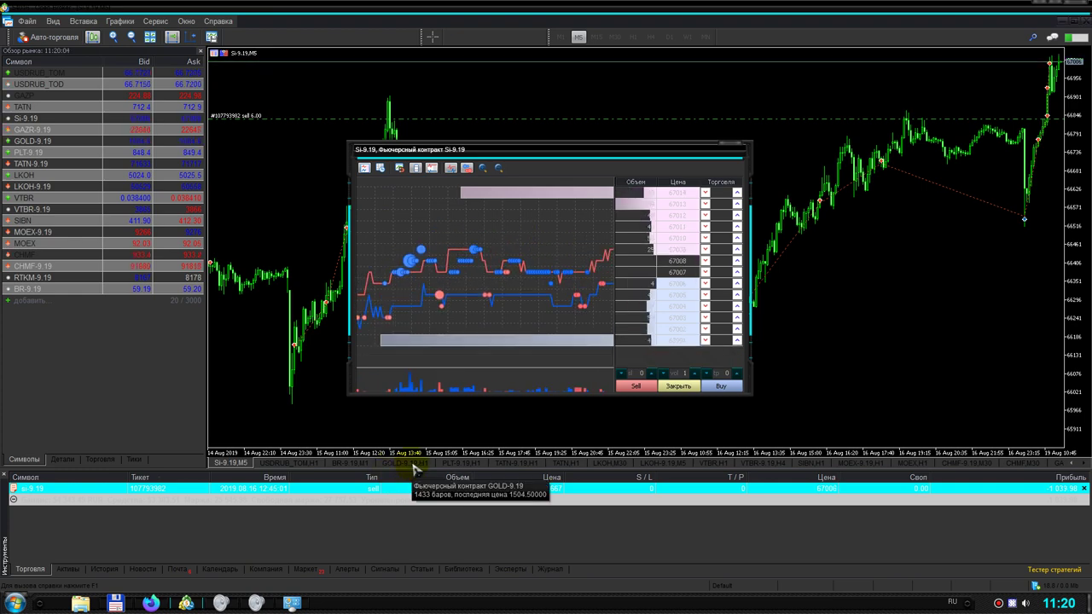
click(413, 465)
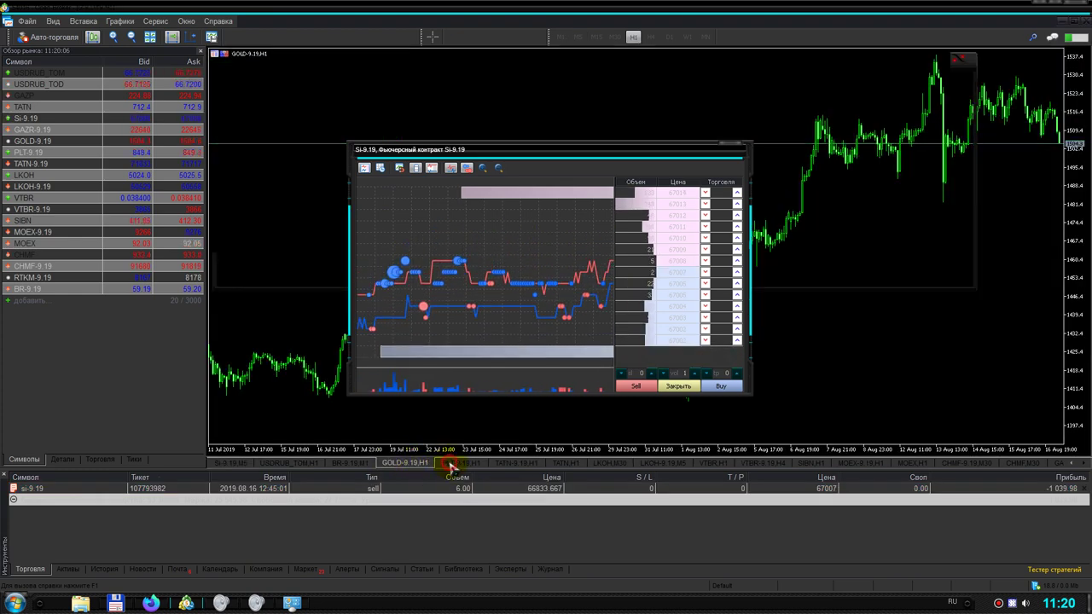
click(452, 464)
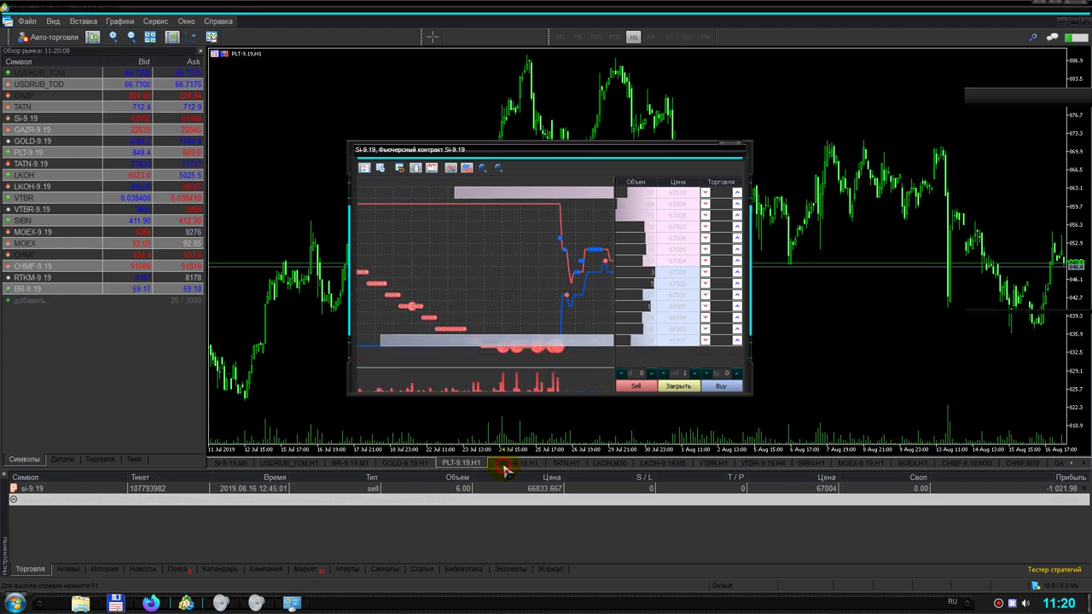
click(505, 465)
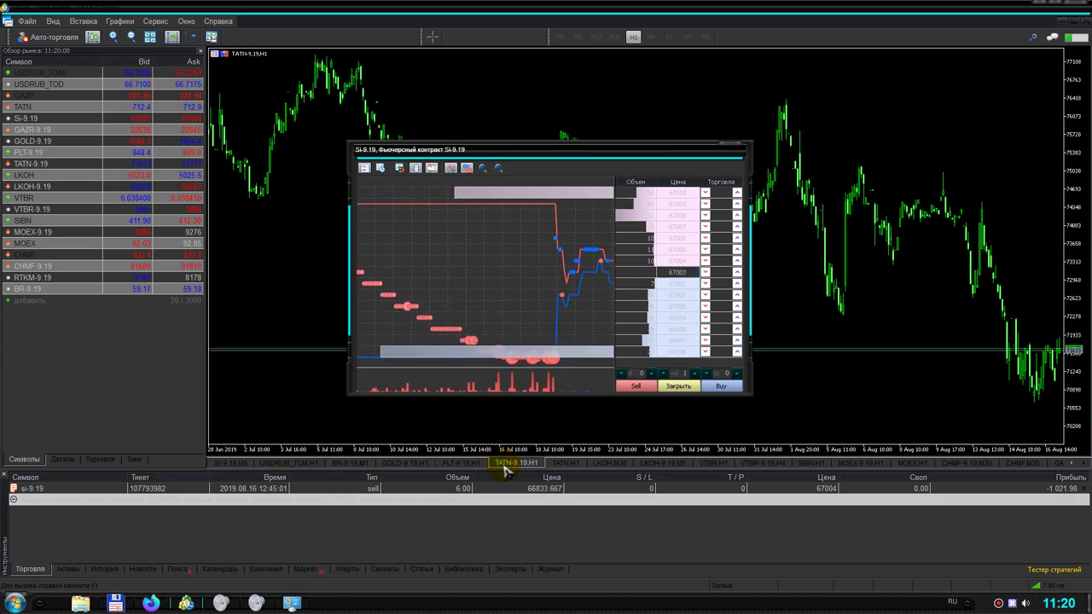
click(453, 465)
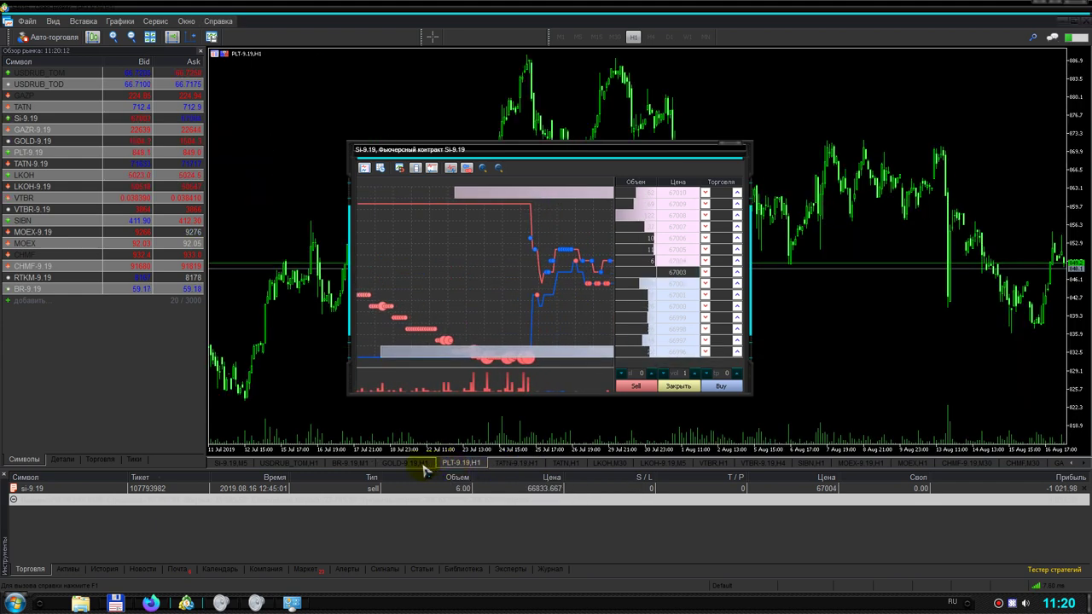
click(411, 465)
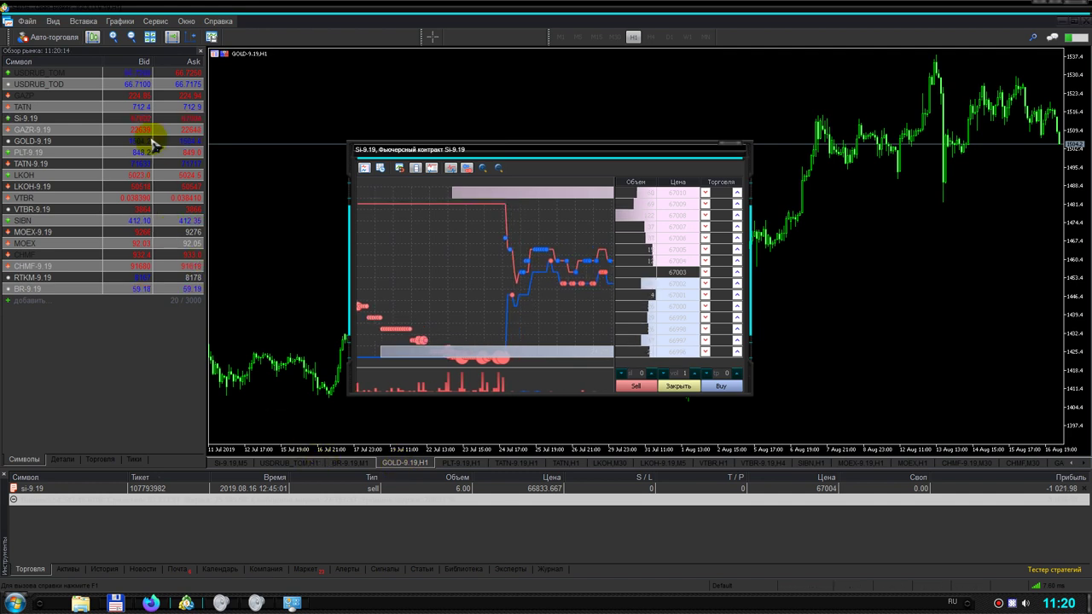
Step: Examine the chart commands and minute timeframe options for the GOLD-9.19 chart under the Tech-Light theme
click(117, 21)
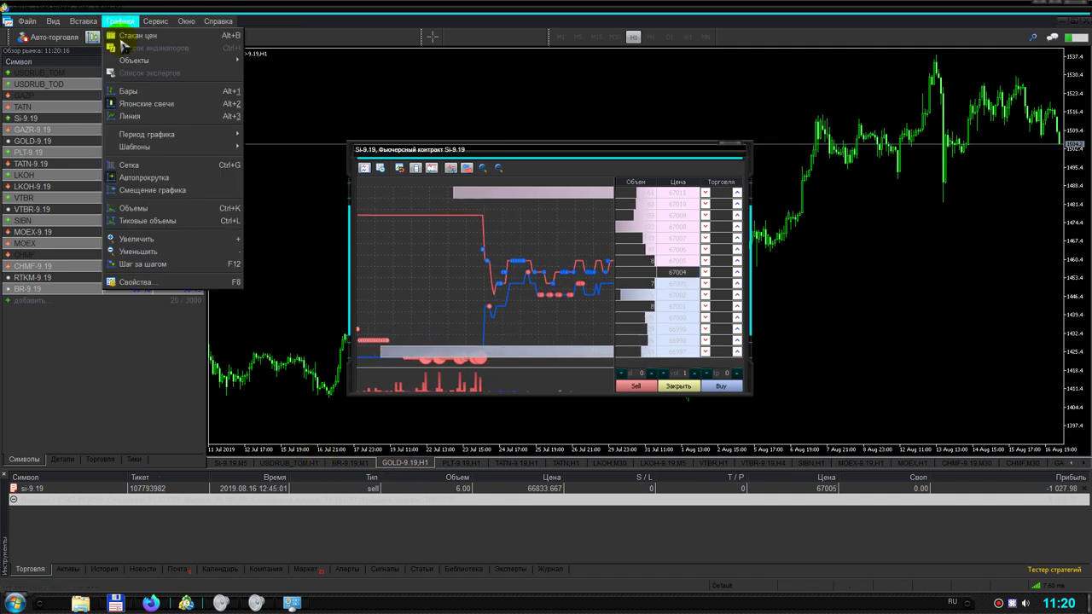
mouse_move(164, 139)
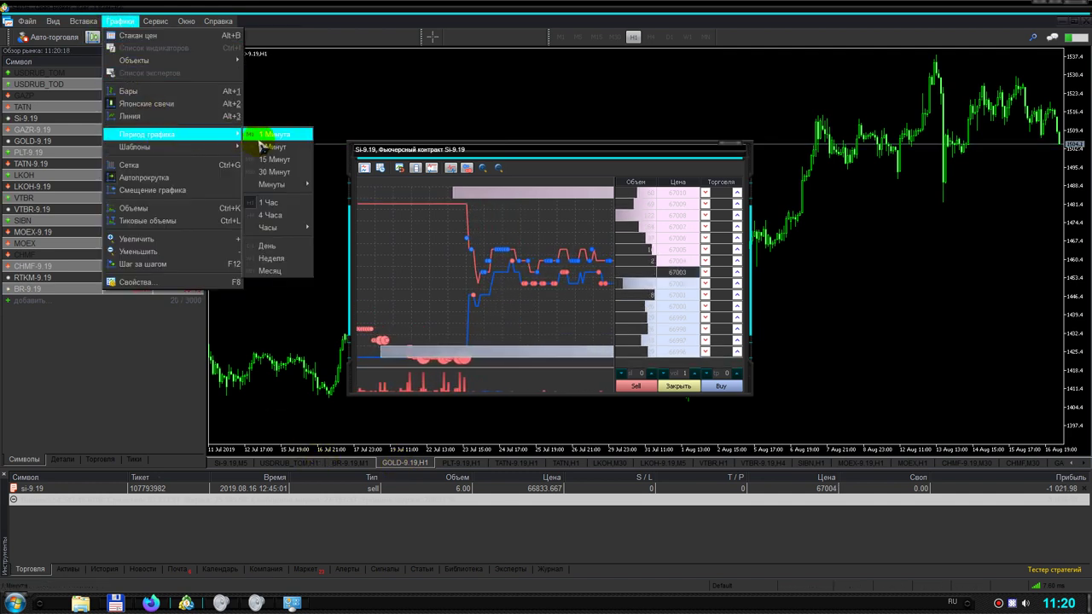
mouse_move(282, 182)
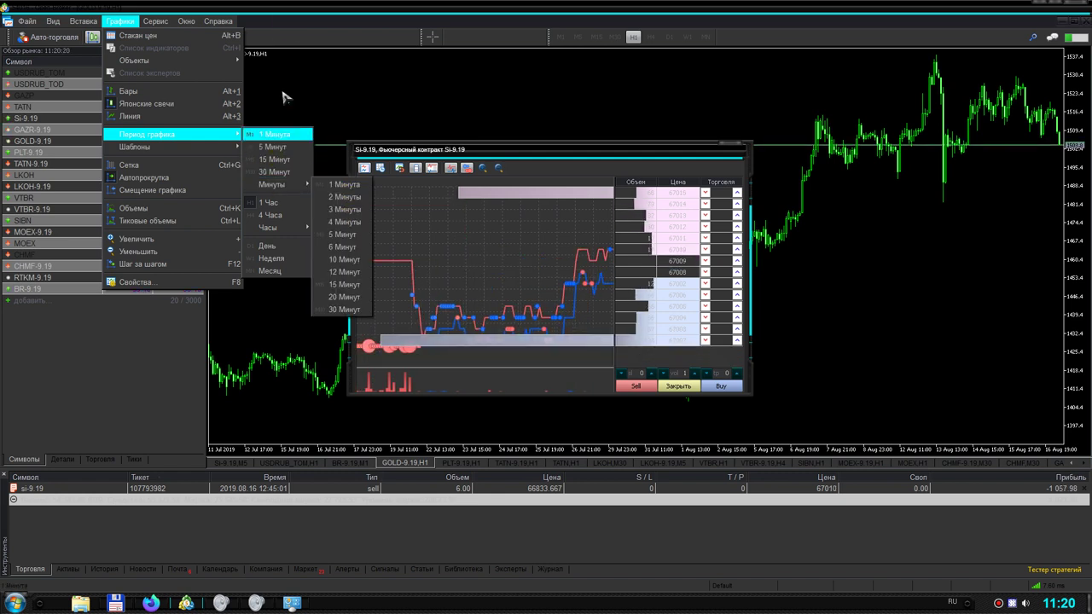
click(308, 30)
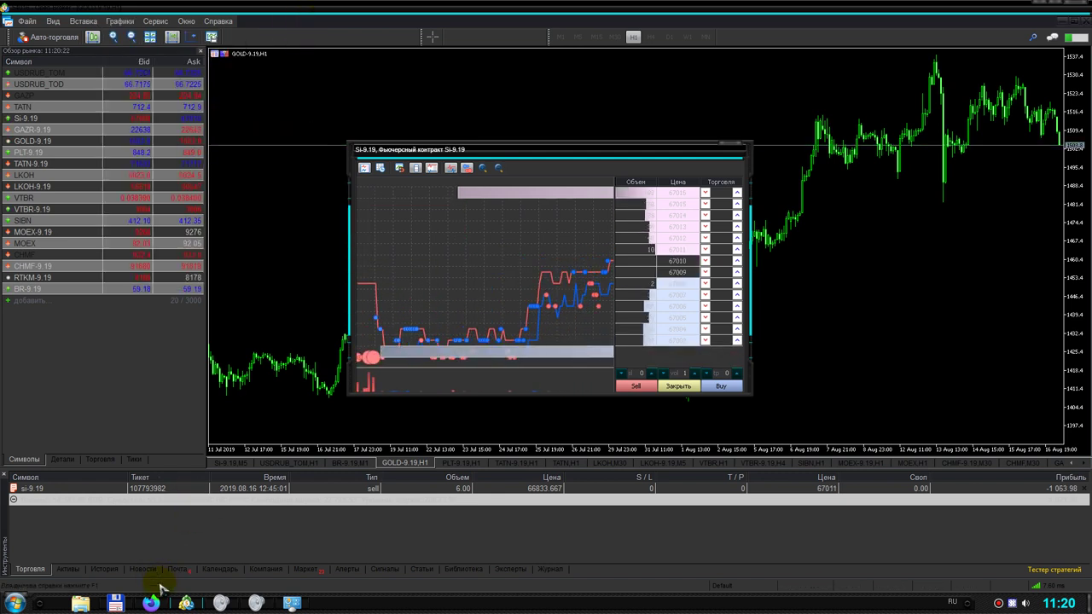
Step: Apply the installed ASUS Gold theme in Windows Personalization and switch to the trading terminal
click(292, 603)
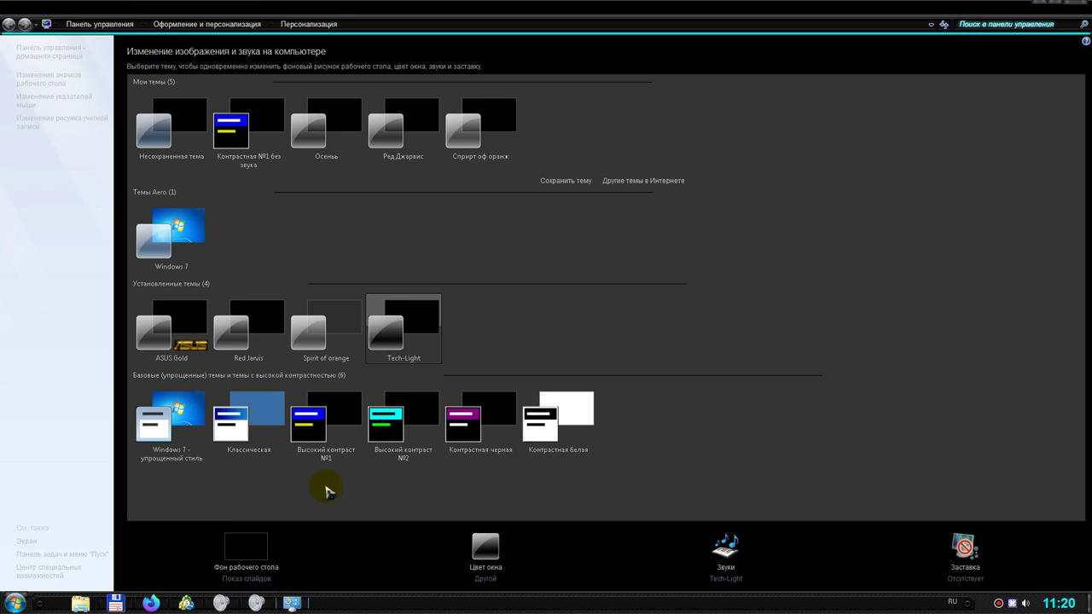
click(181, 334)
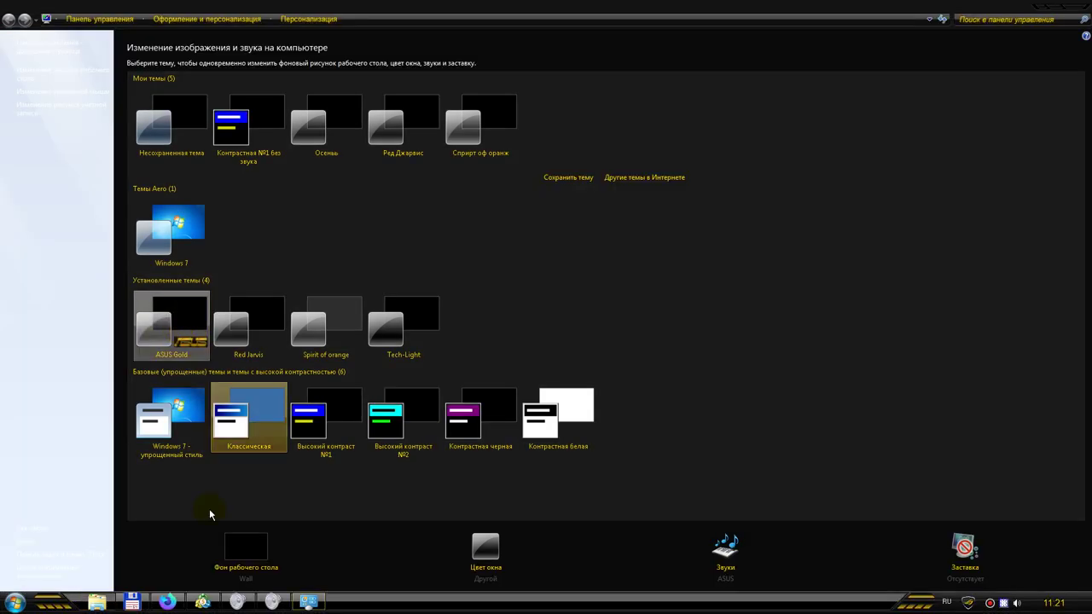
click(204, 603)
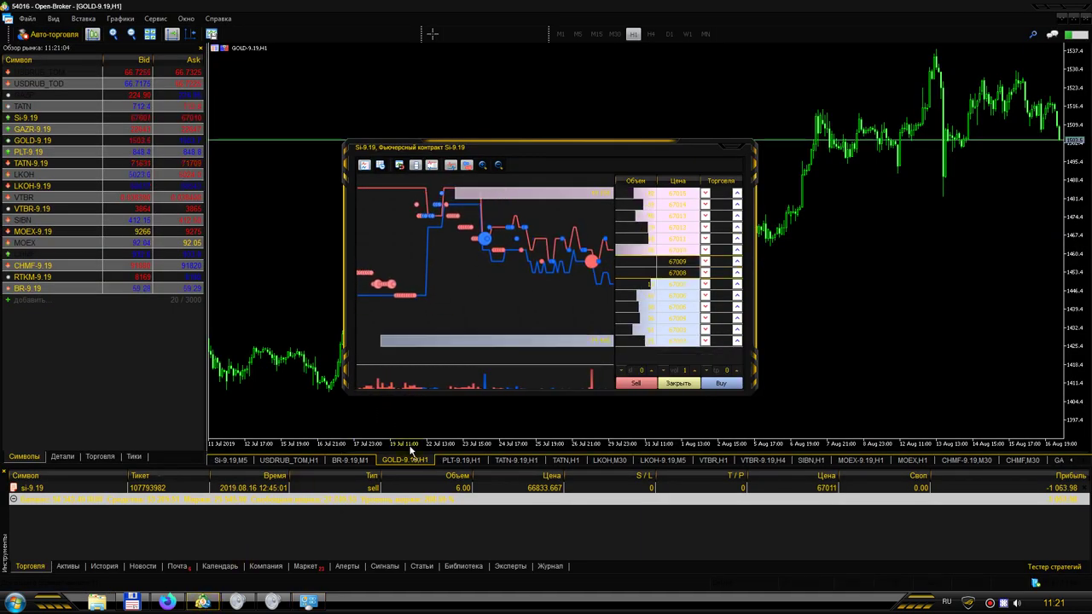
Step: Examine the GOLD-9.19 chart's minute timeframe options and highlight the si-9.19 position and account balance rows under the ASUS Gold theme
click(106, 20)
mouse_move(214, 131)
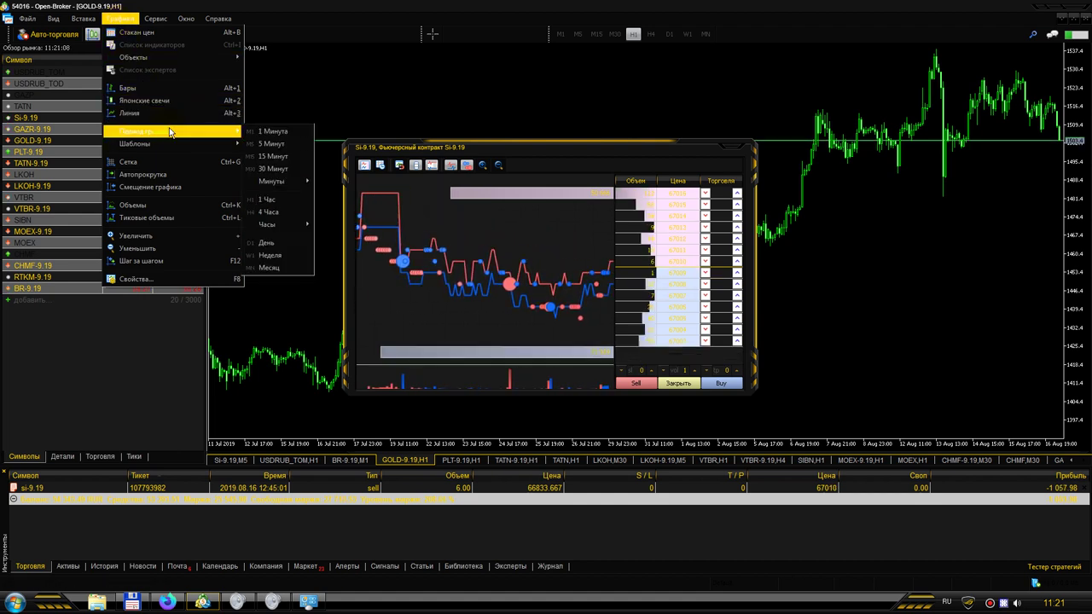
mouse_move(292, 184)
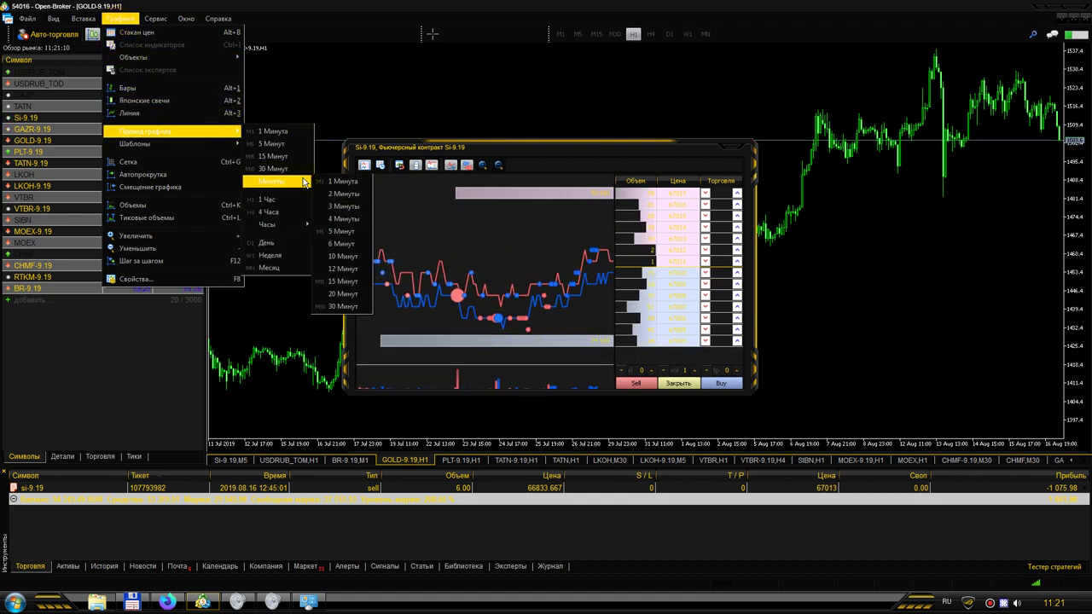
click(119, 18)
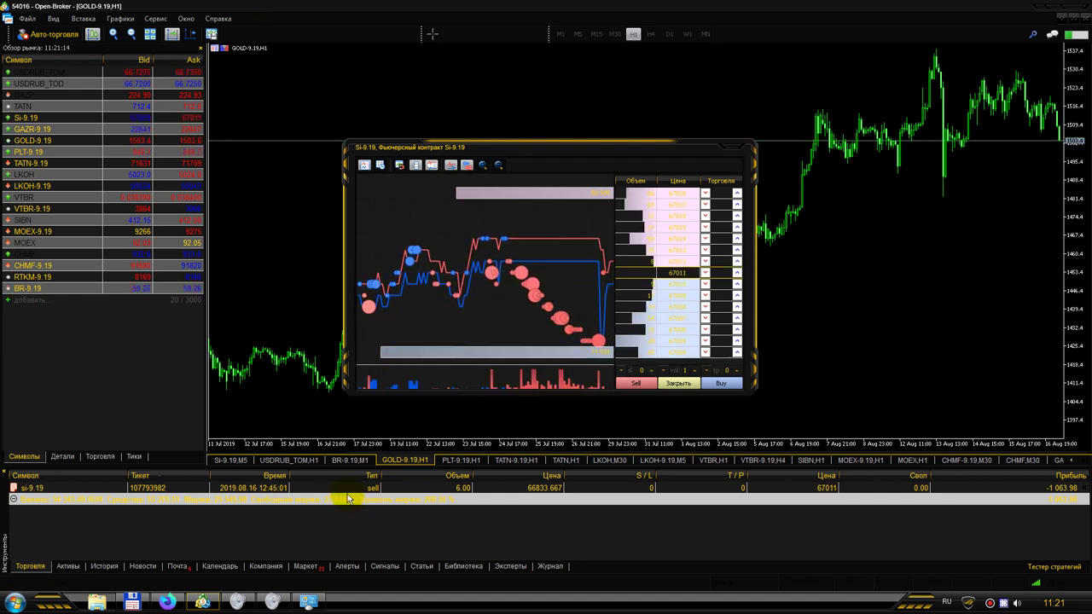
click(318, 491)
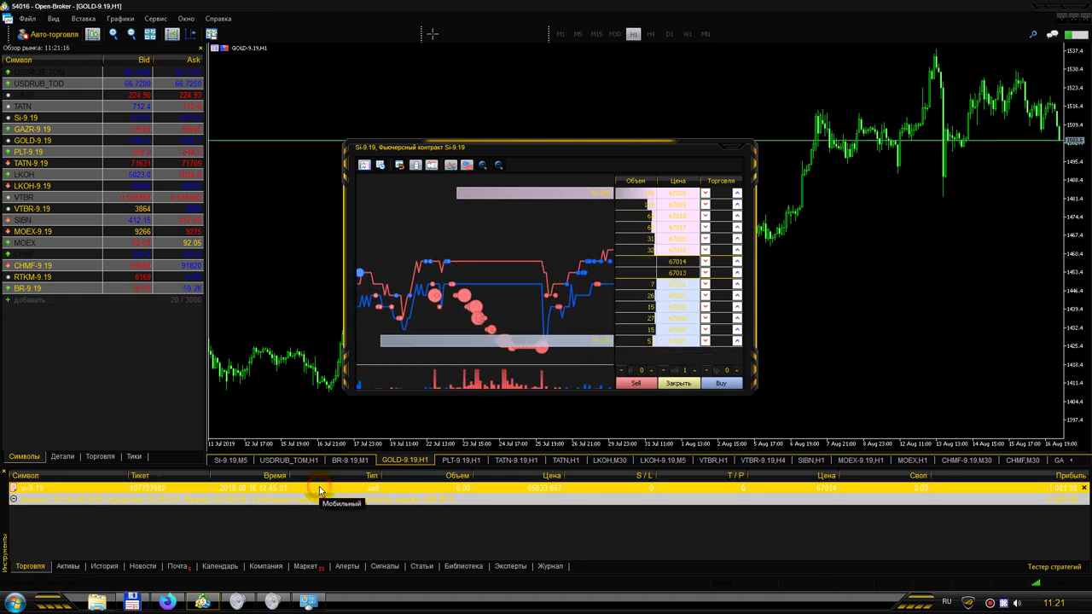
click(318, 499)
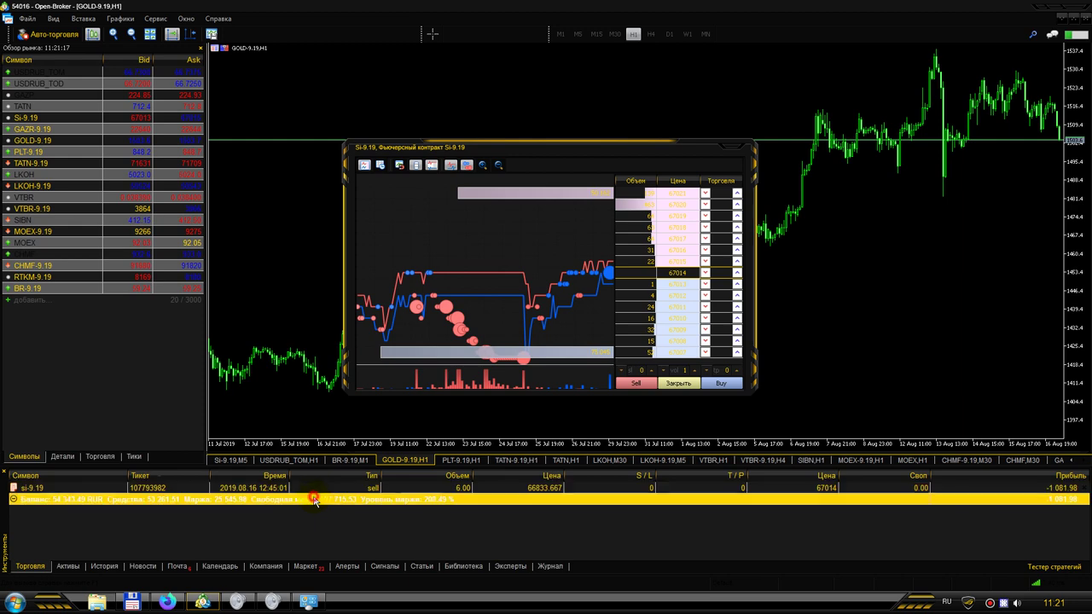
Step: Switch to the browser and look over the ASUS ROG Gold theme page on 7themes.su
click(309, 602)
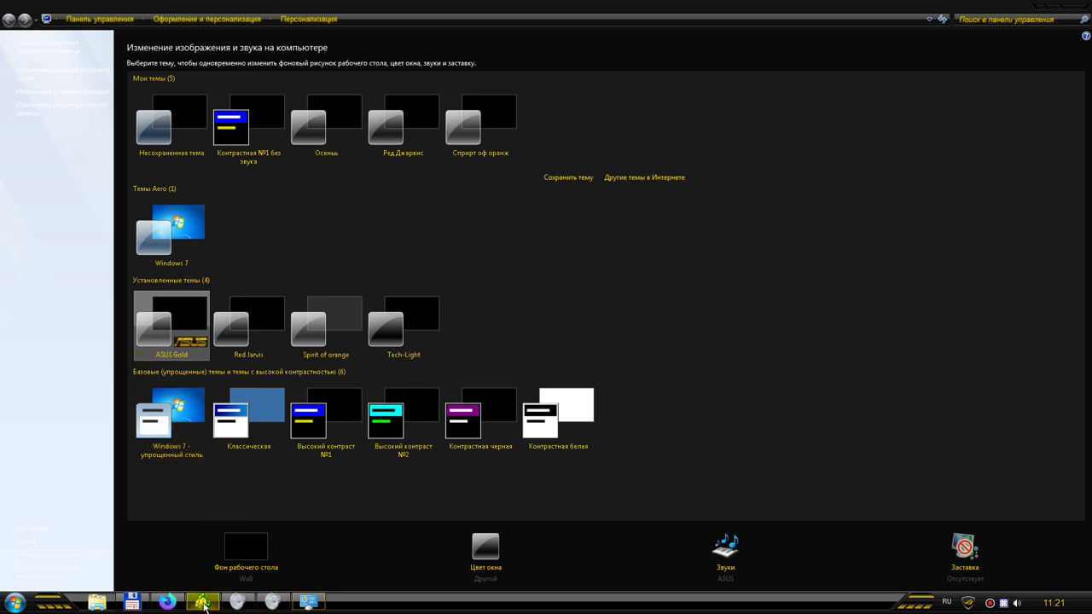
click(170, 603)
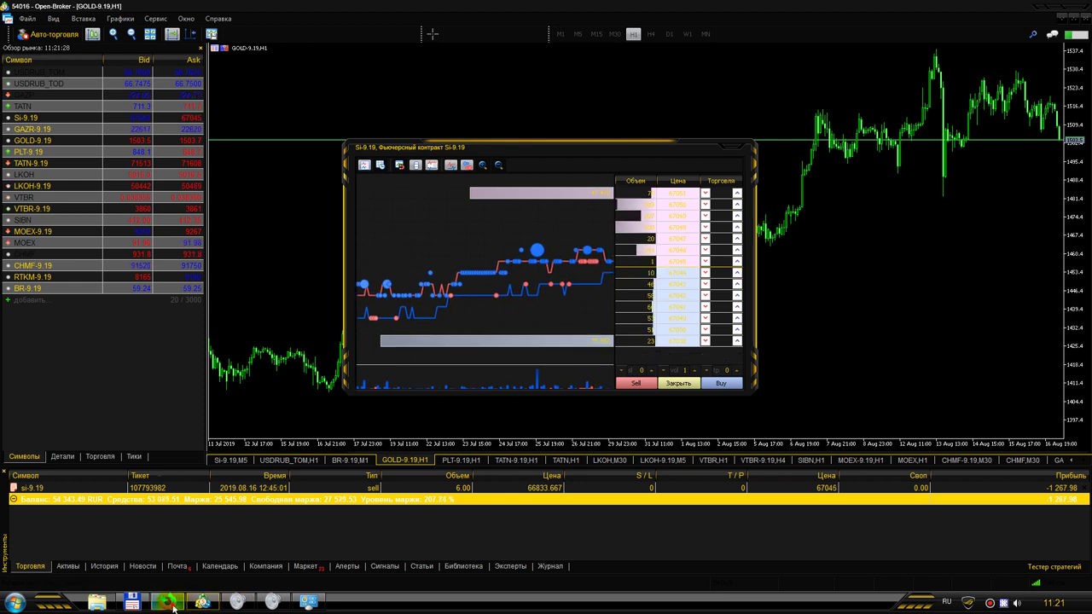
click(167, 603)
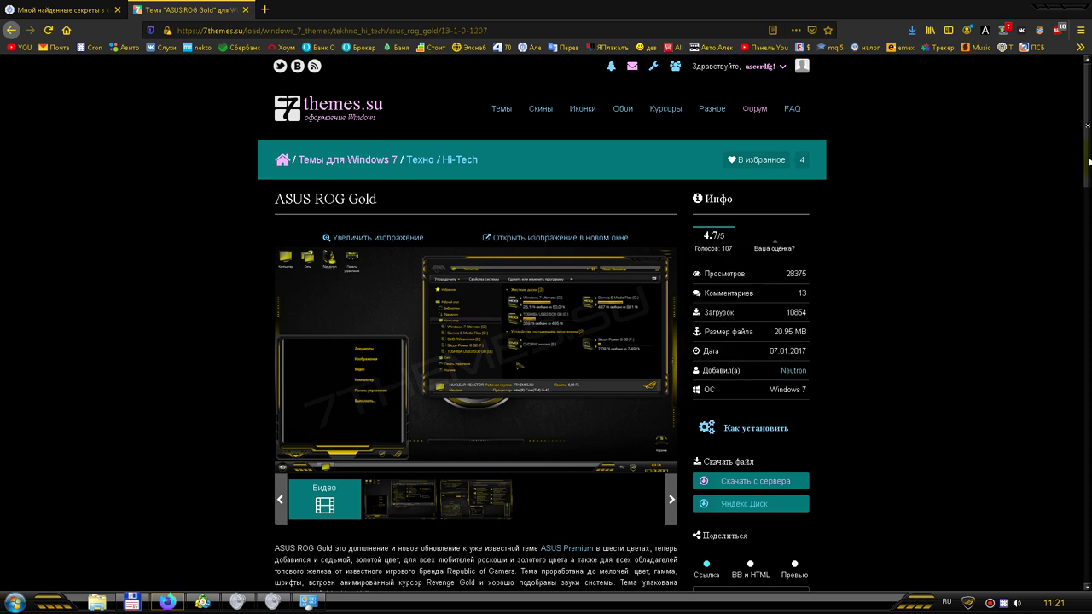
scroll(1090, 162, down, 3)
scroll(1090, 162, up, 3)
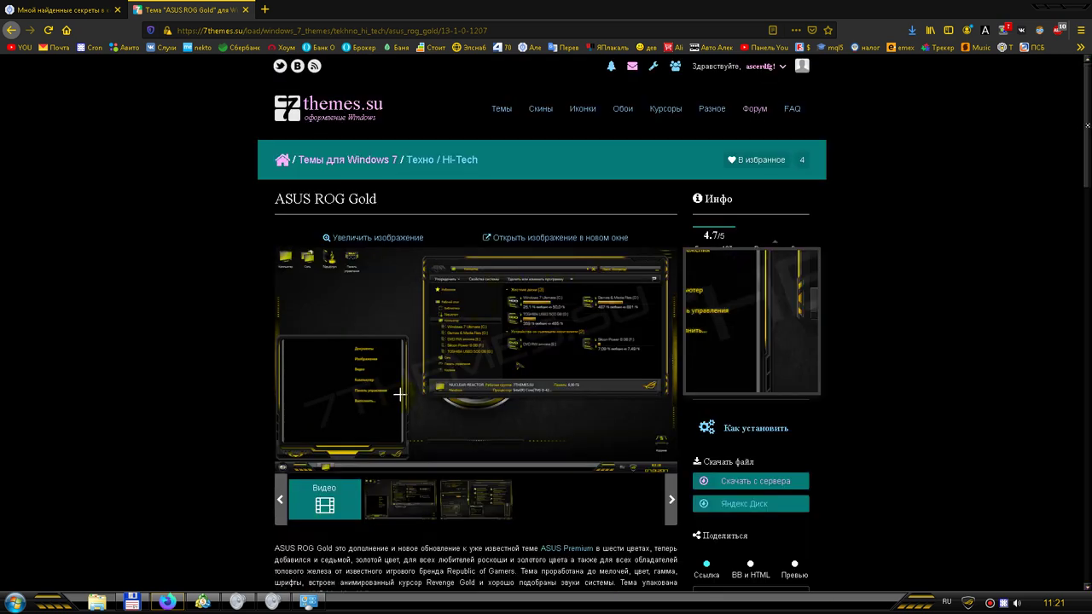
Step: Switch to the trading terminal and view the PLT-9.19, BR-9.19, USDRUB_TOM and Si-9.19 charts under ASUS Gold, ending on GOLD-9.19
click(211, 601)
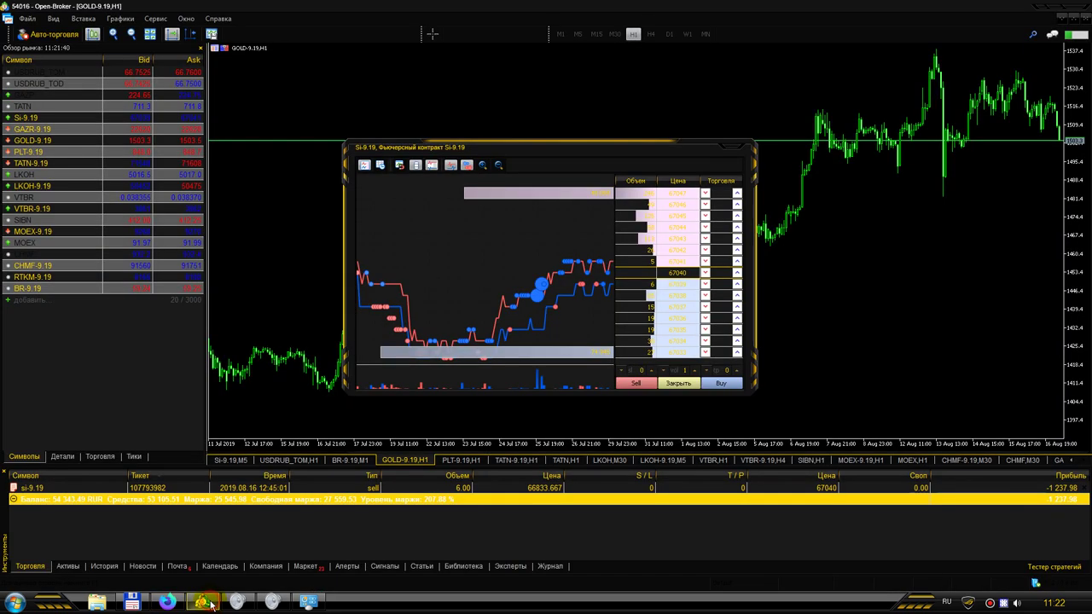
click(467, 461)
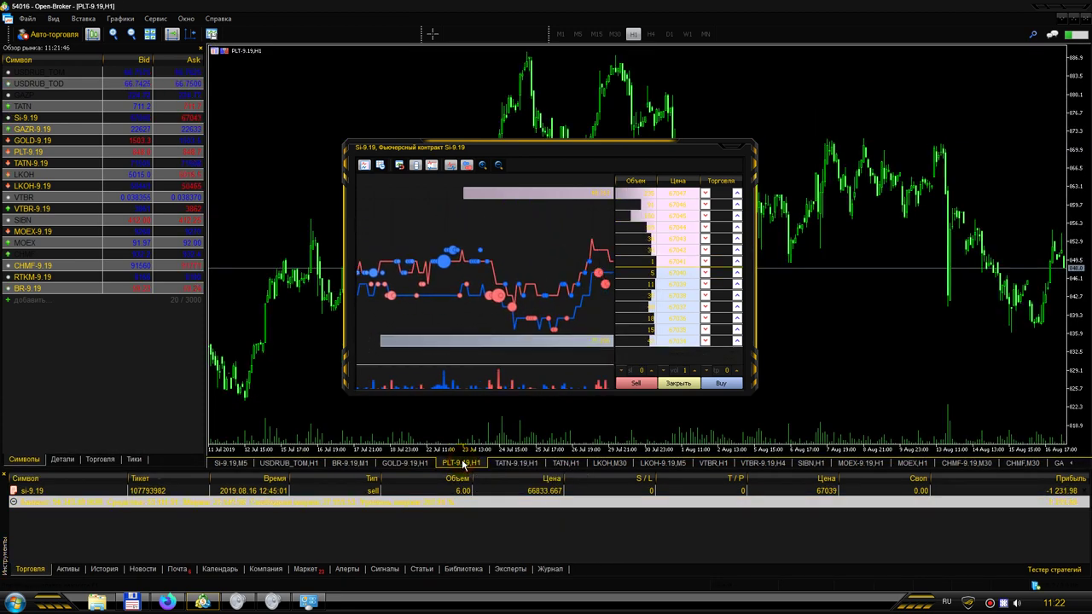
click(417, 464)
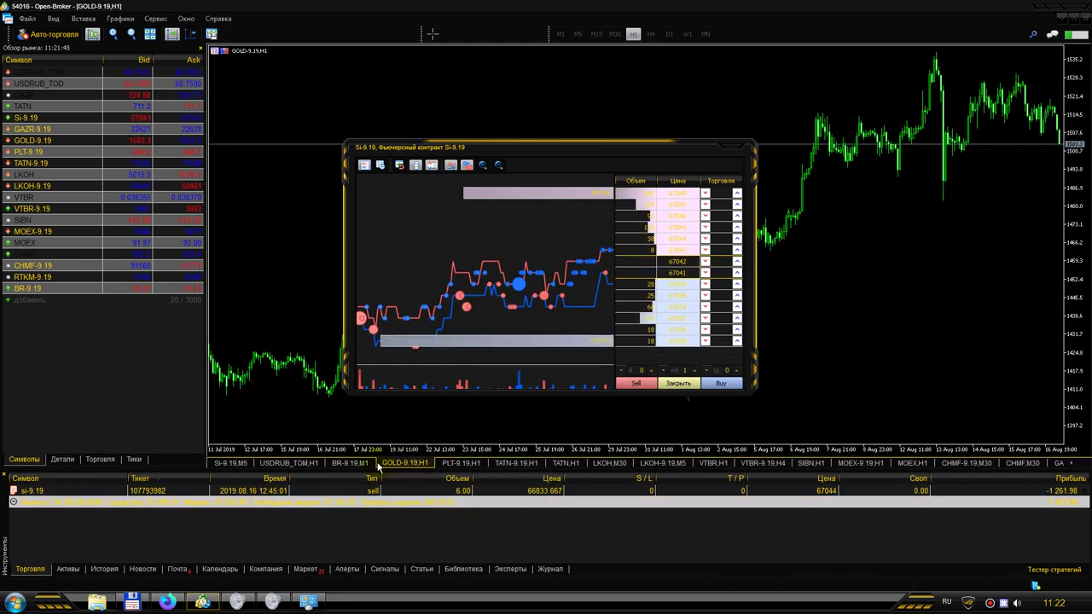
click(357, 465)
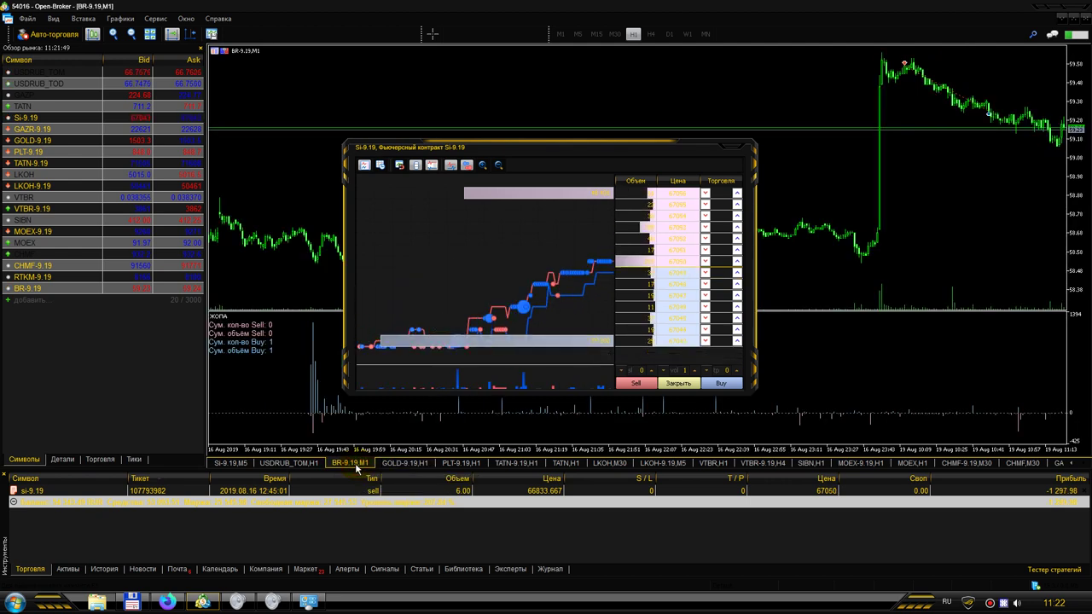
click(304, 463)
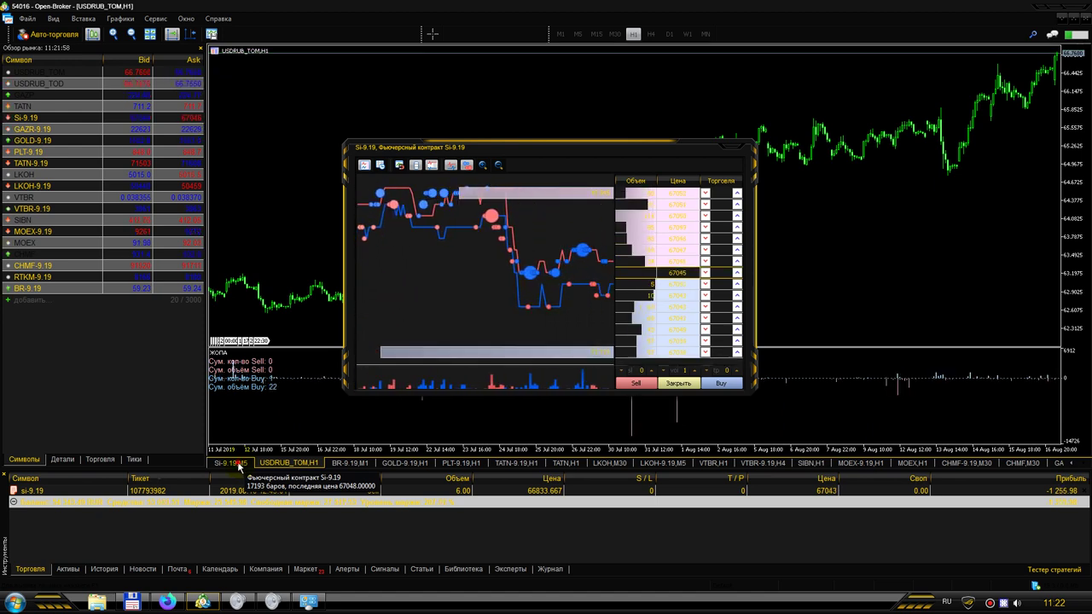
click(240, 465)
click(405, 464)
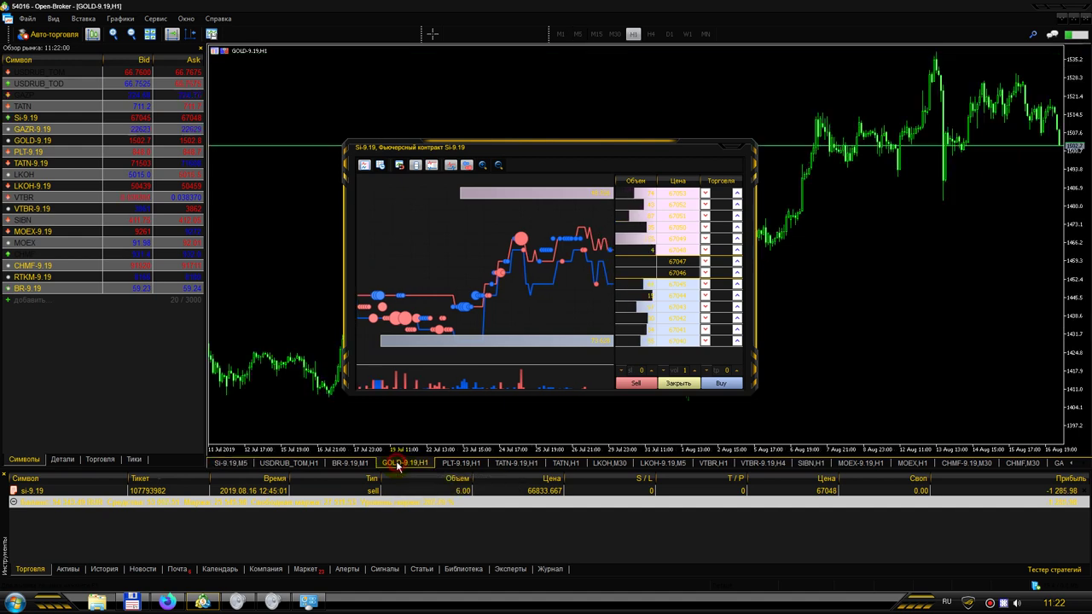
Step: Look over the basic and high-contrast themes in Windows Personalization and return to the trading terminal
click(308, 602)
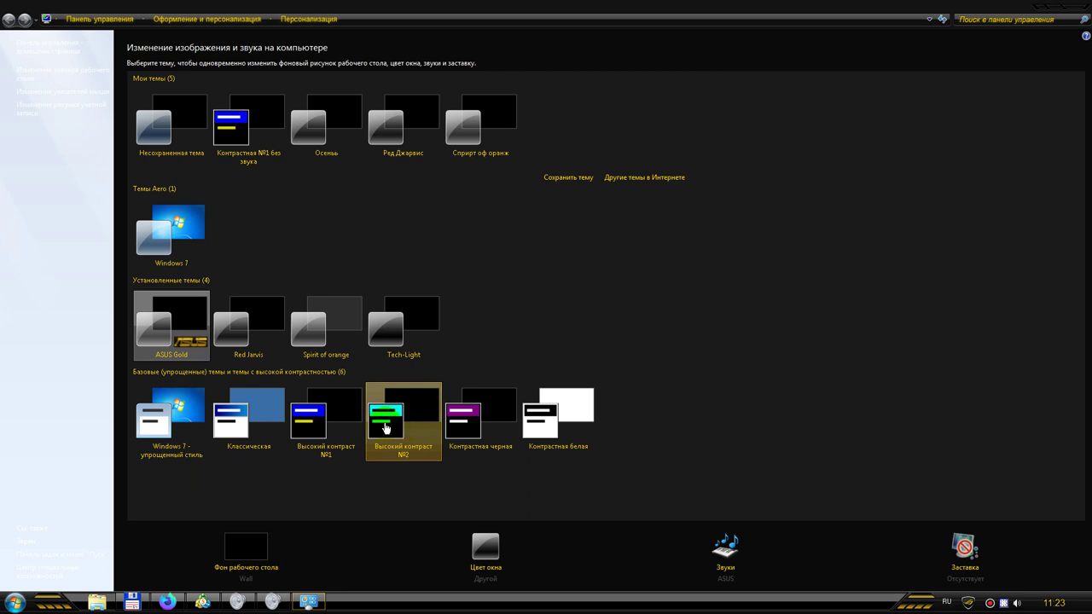
click(534, 425)
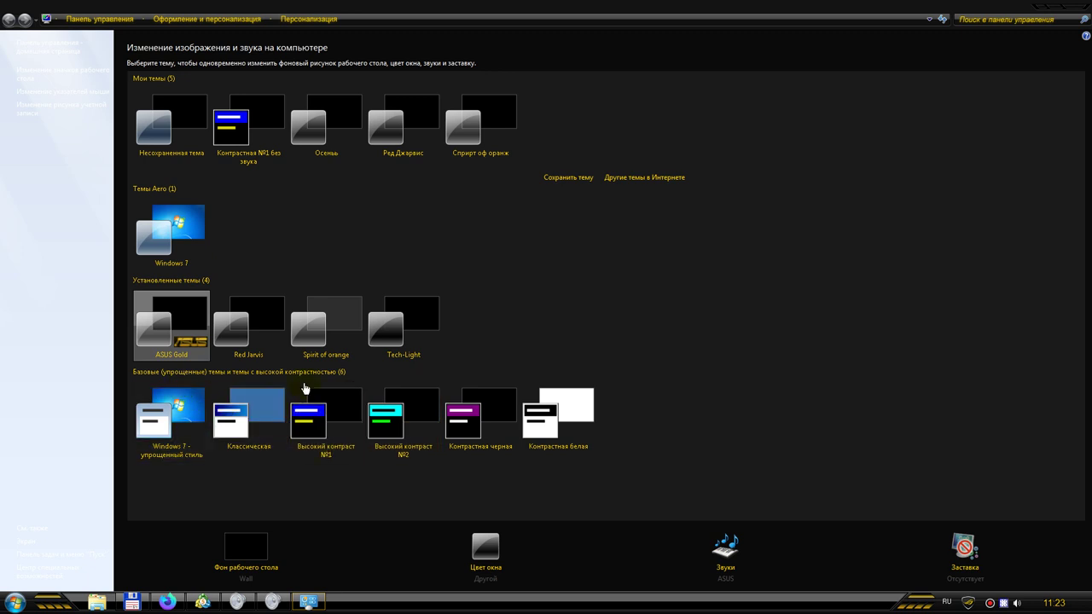
click(542, 411)
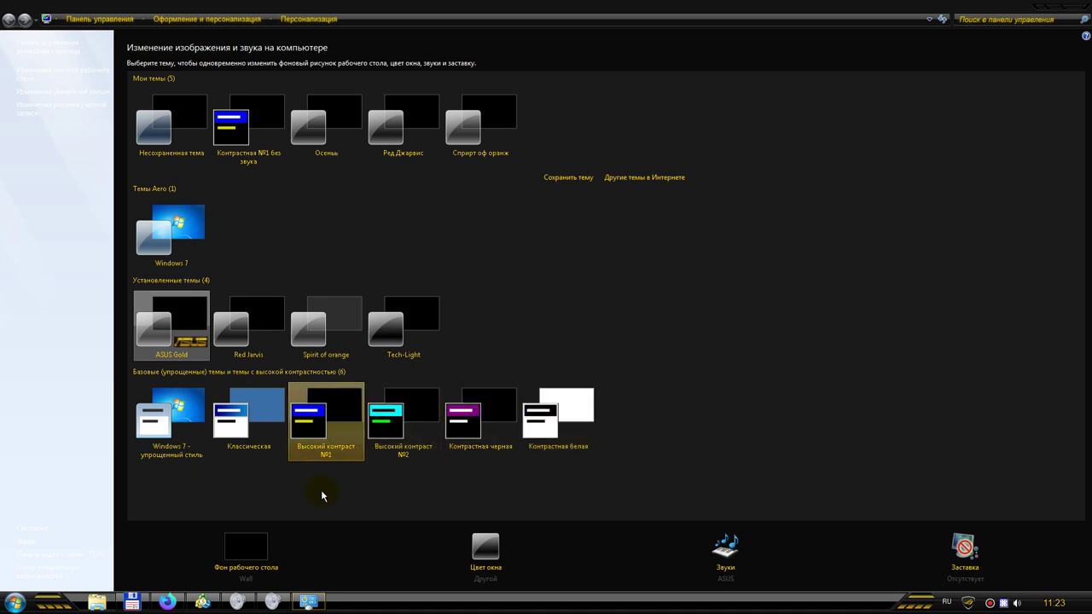
click(199, 604)
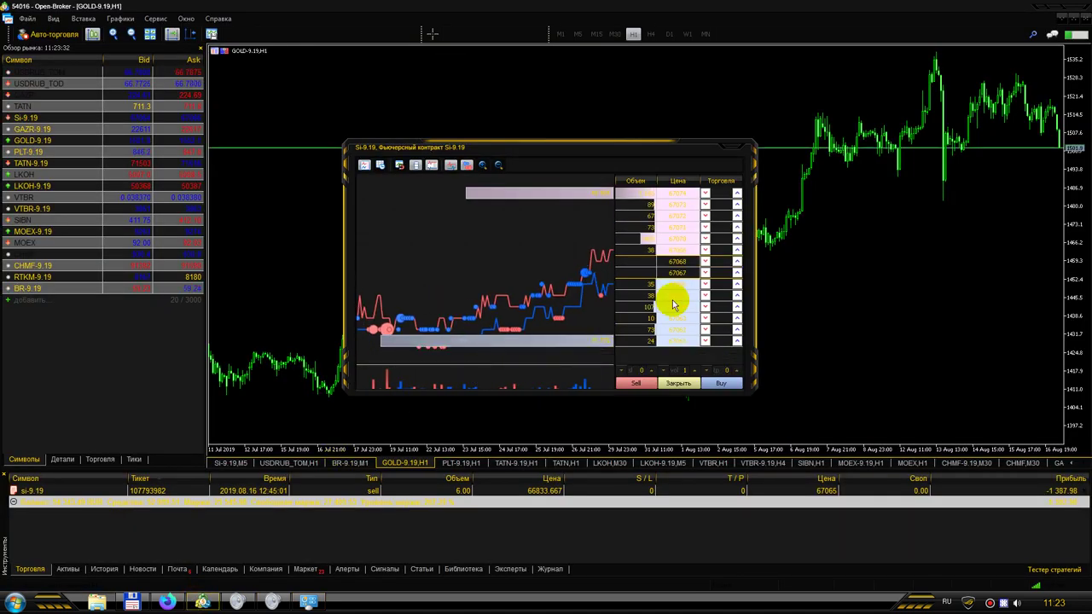